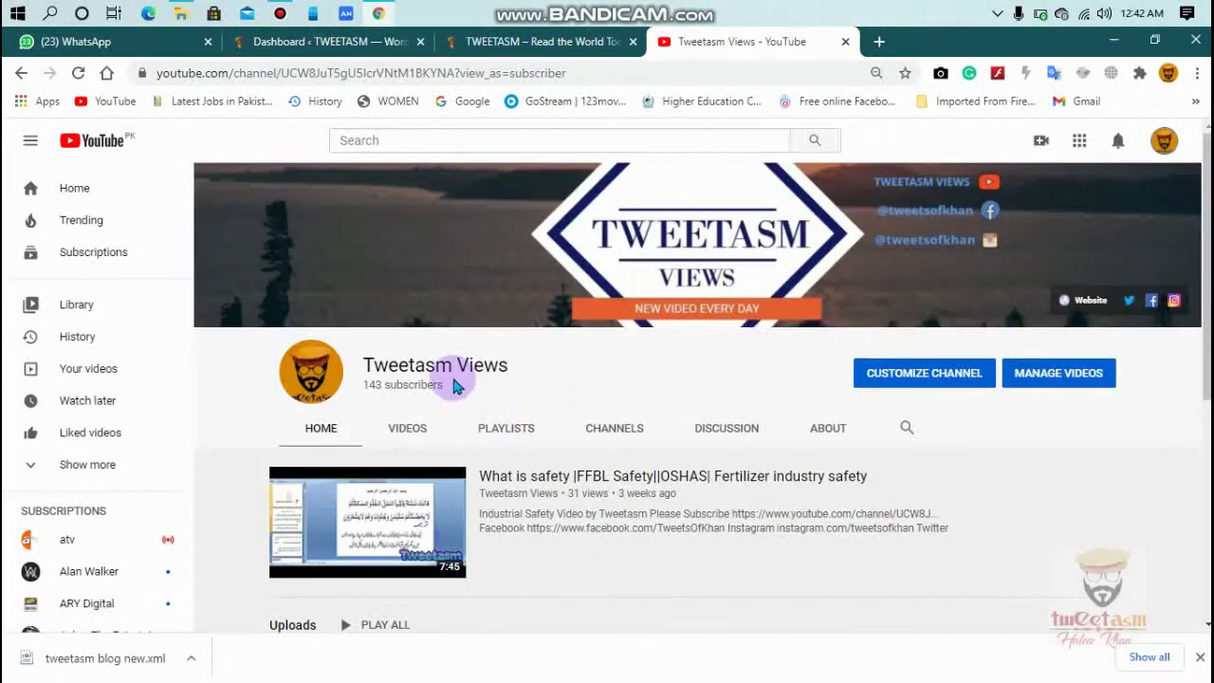
Step: View the TWEETASM website and read through its post about the President of France
left_click(504, 48)
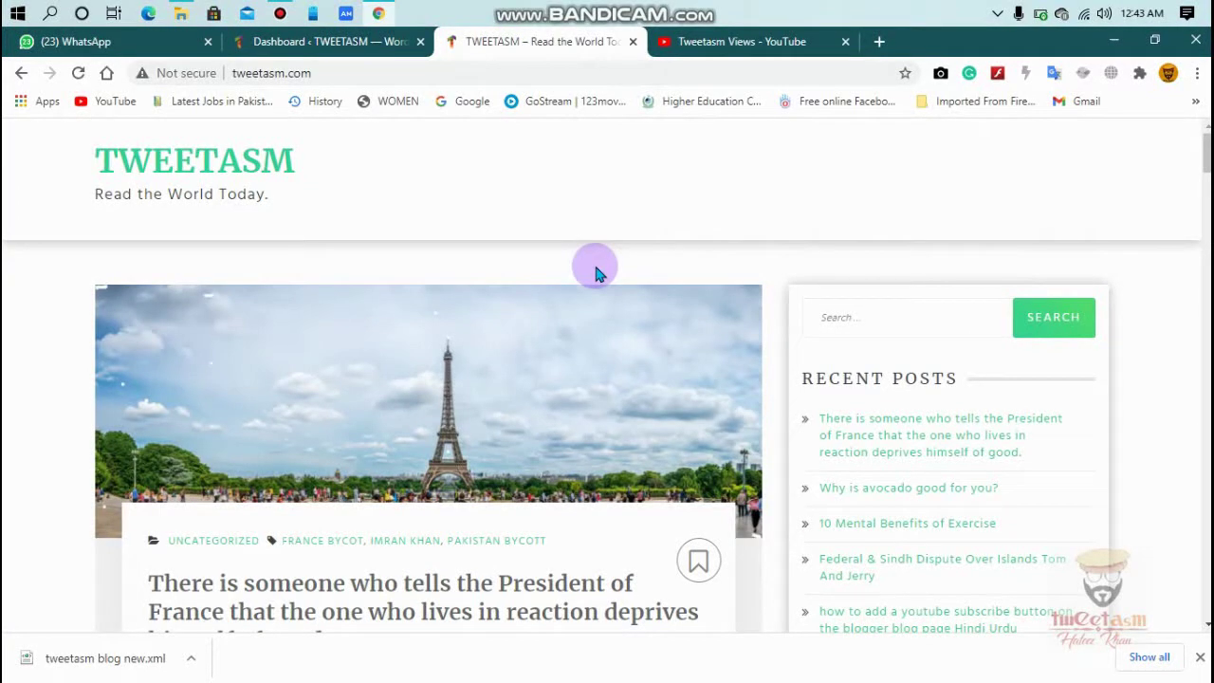
left_click_drag(1205, 147, 1205, 159)
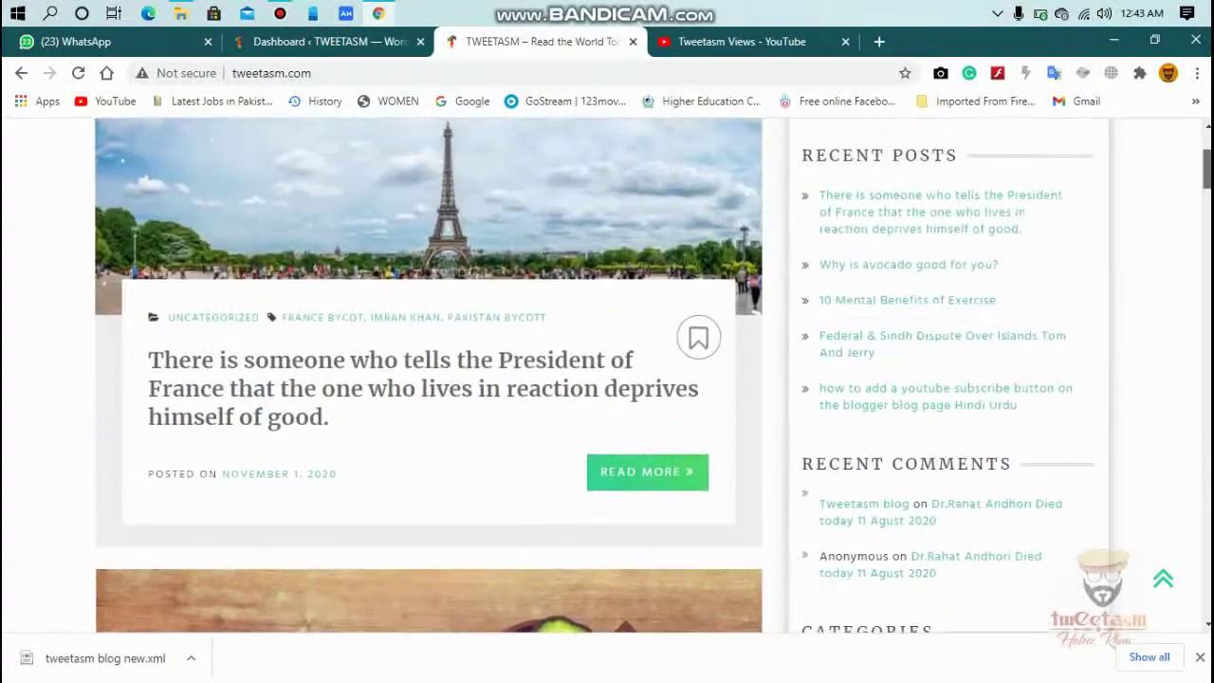
left_click(461, 385)
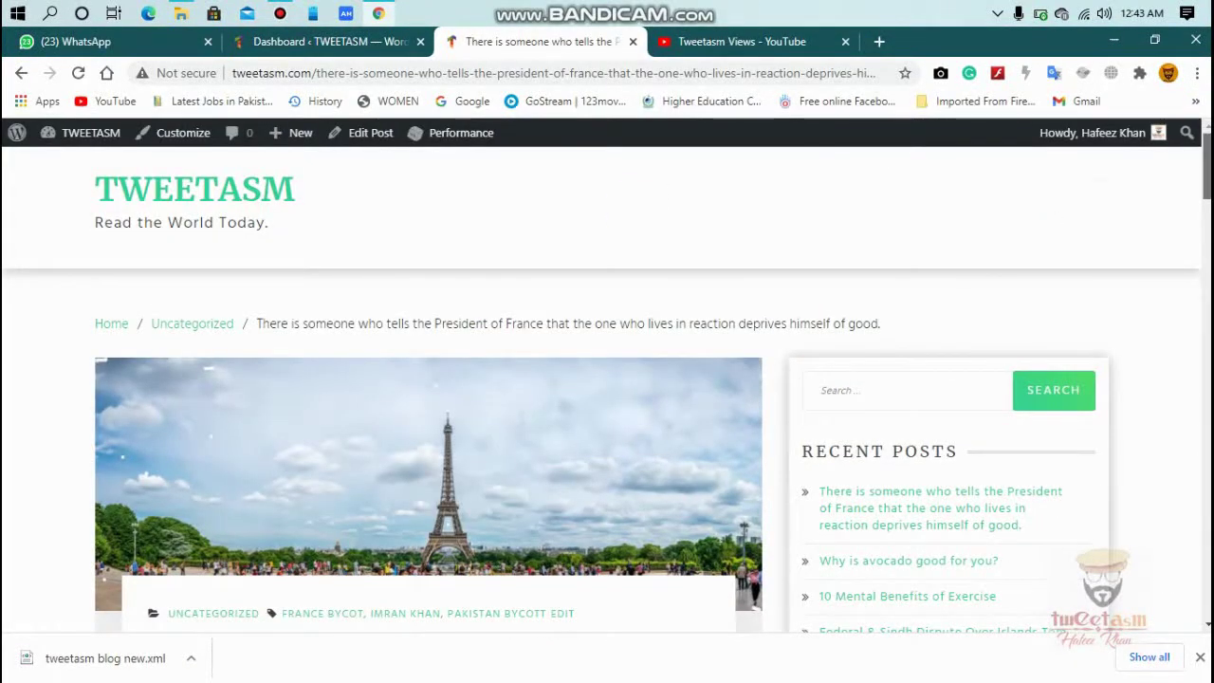
scroll(607, 380, "down", 15)
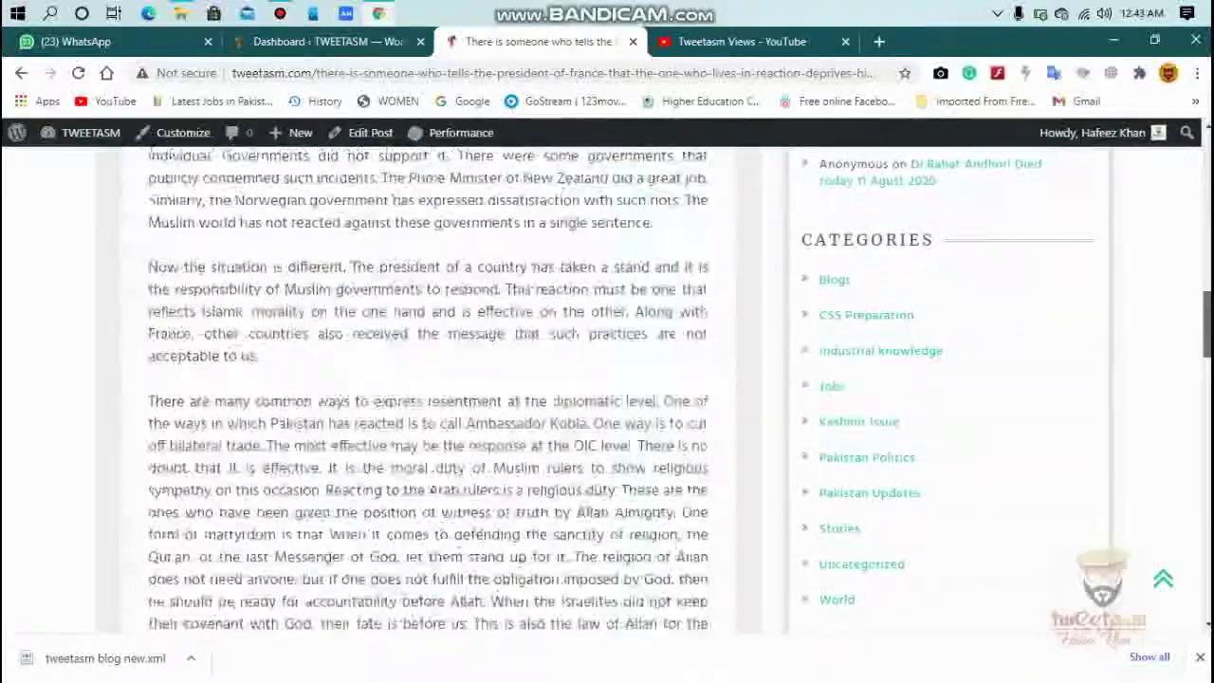
scroll(607, 379, "down", 12)
scroll(607, 379, "up", 3)
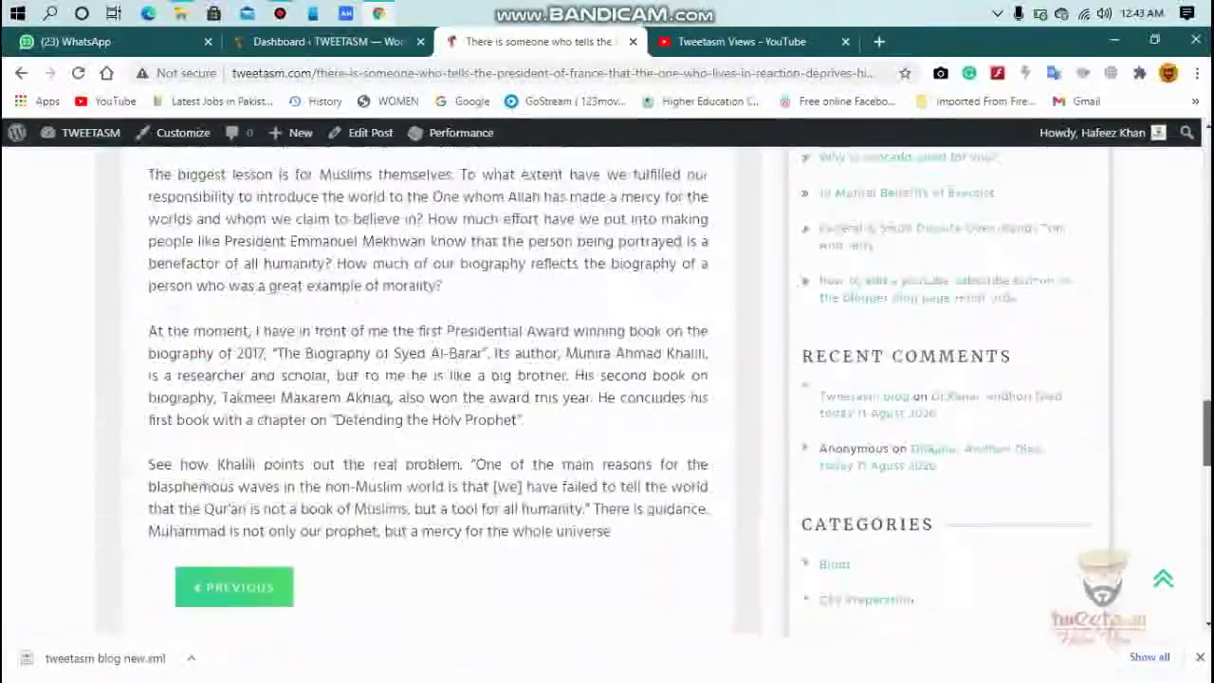
scroll(607, 380, "up", 20)
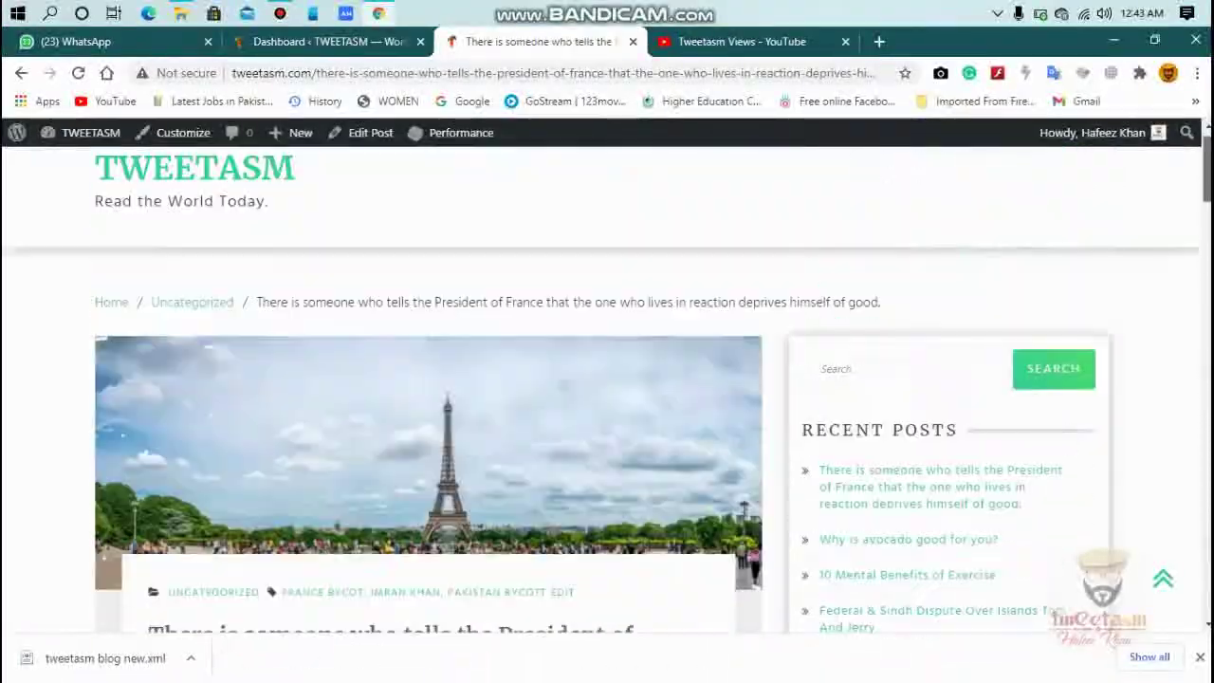
Step: Open the installed plugins list in the TWEETASM WordPress dashboard and search it for "social"
left_click(336, 41)
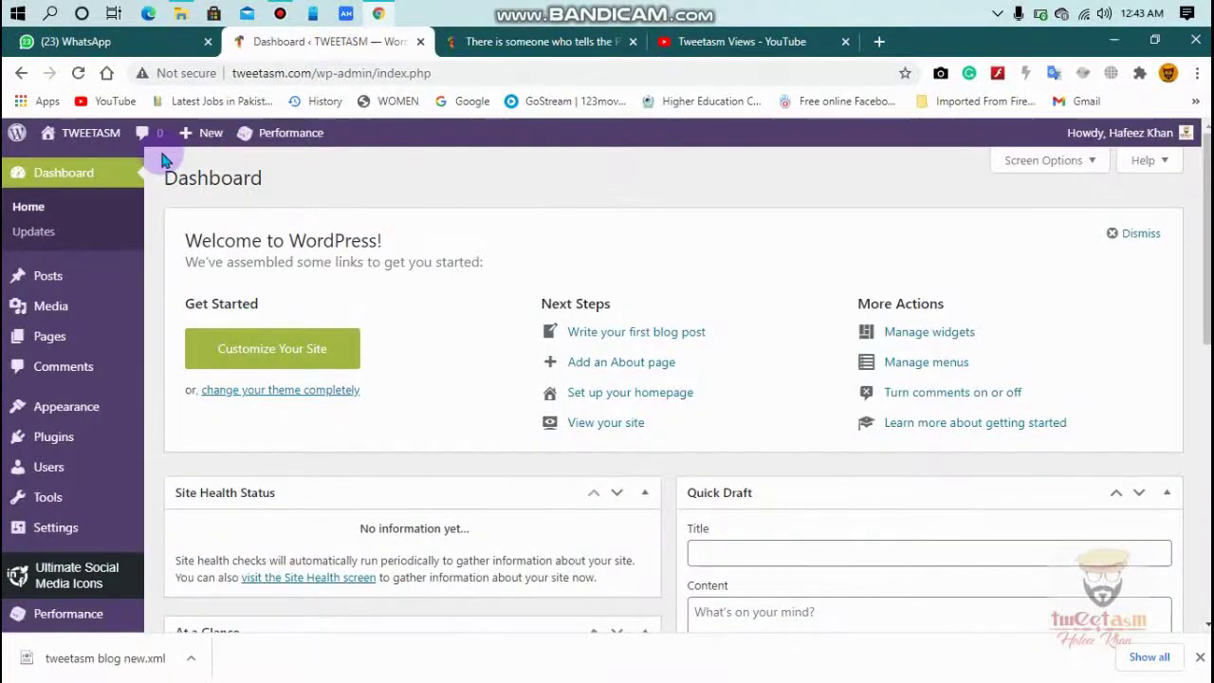
mouse_move(80, 503)
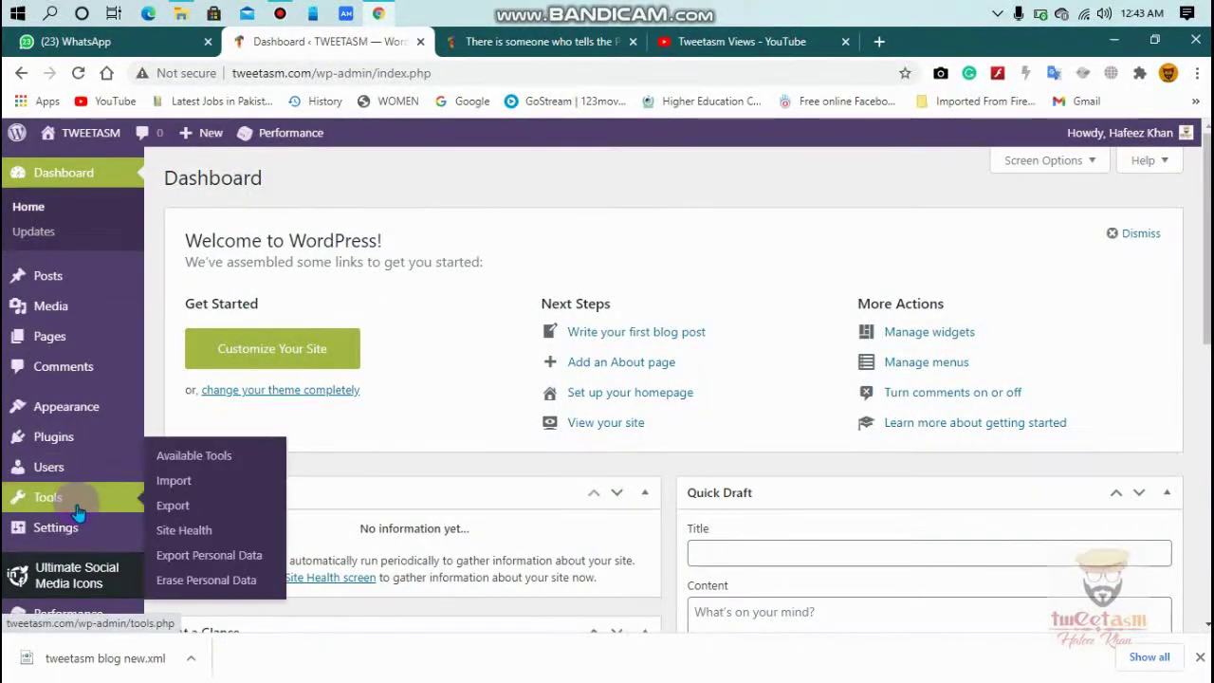
left_click(87, 435)
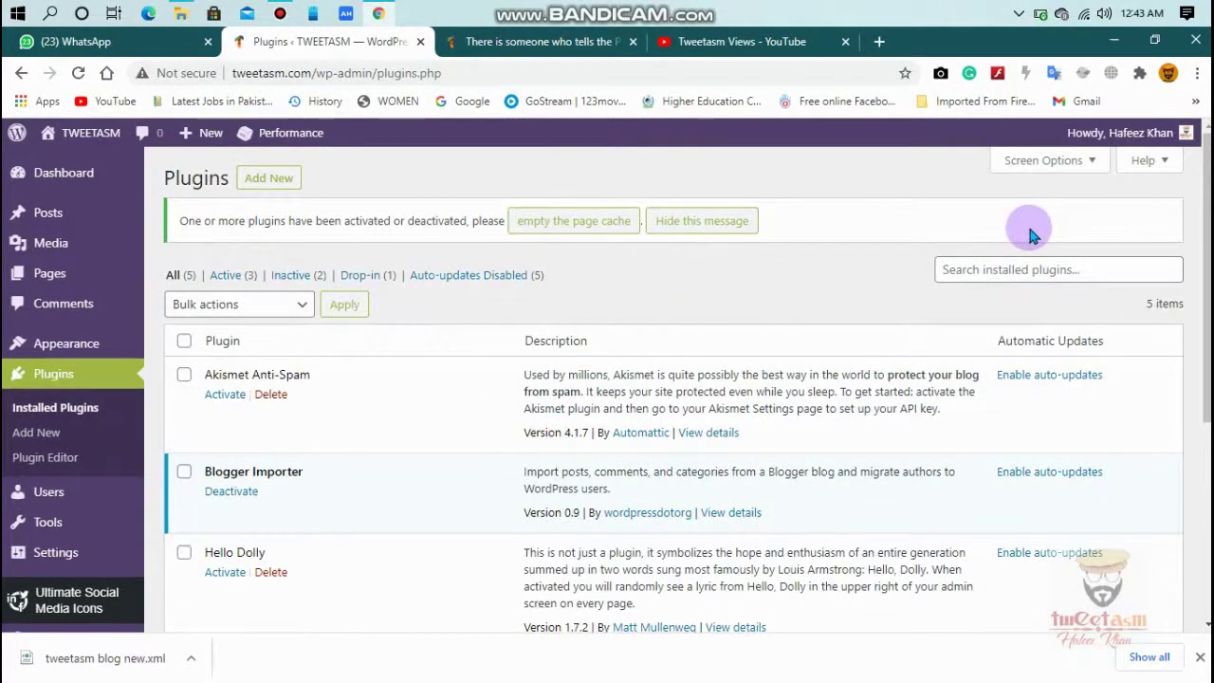
left_click(1034, 269)
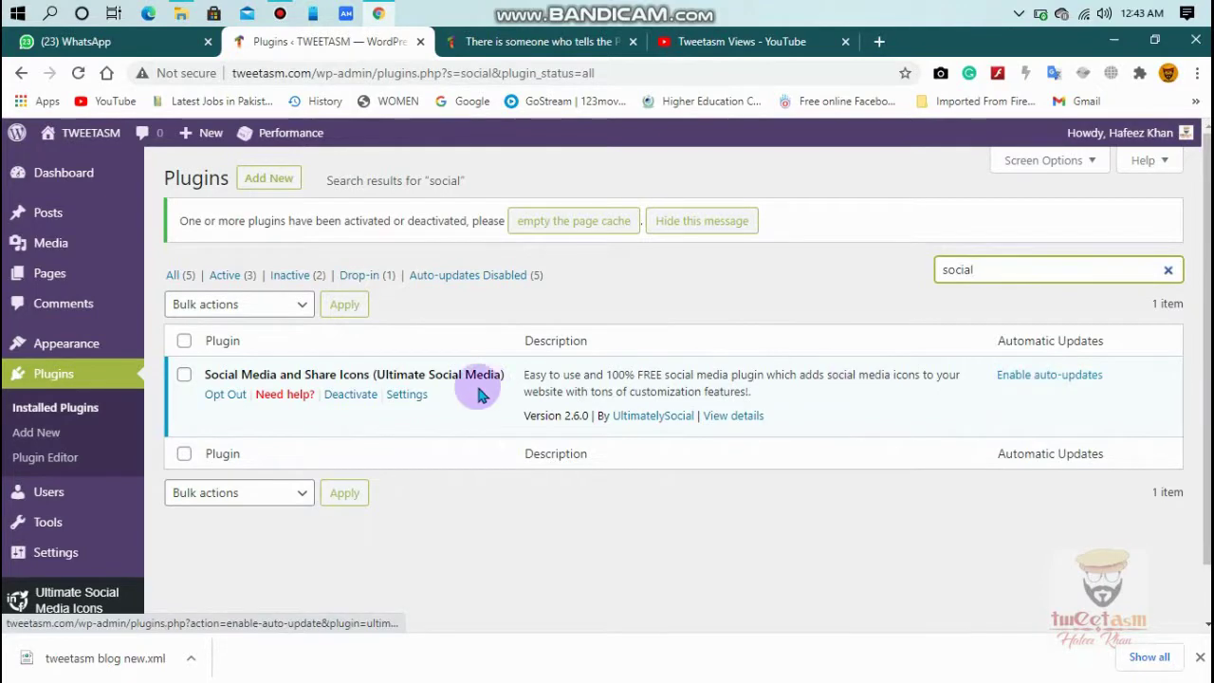
Step: Enable automatic updates for the Social Media and Share Icons (Ultimate Social Media) plugin and clear the plugin search
left_click(183, 376)
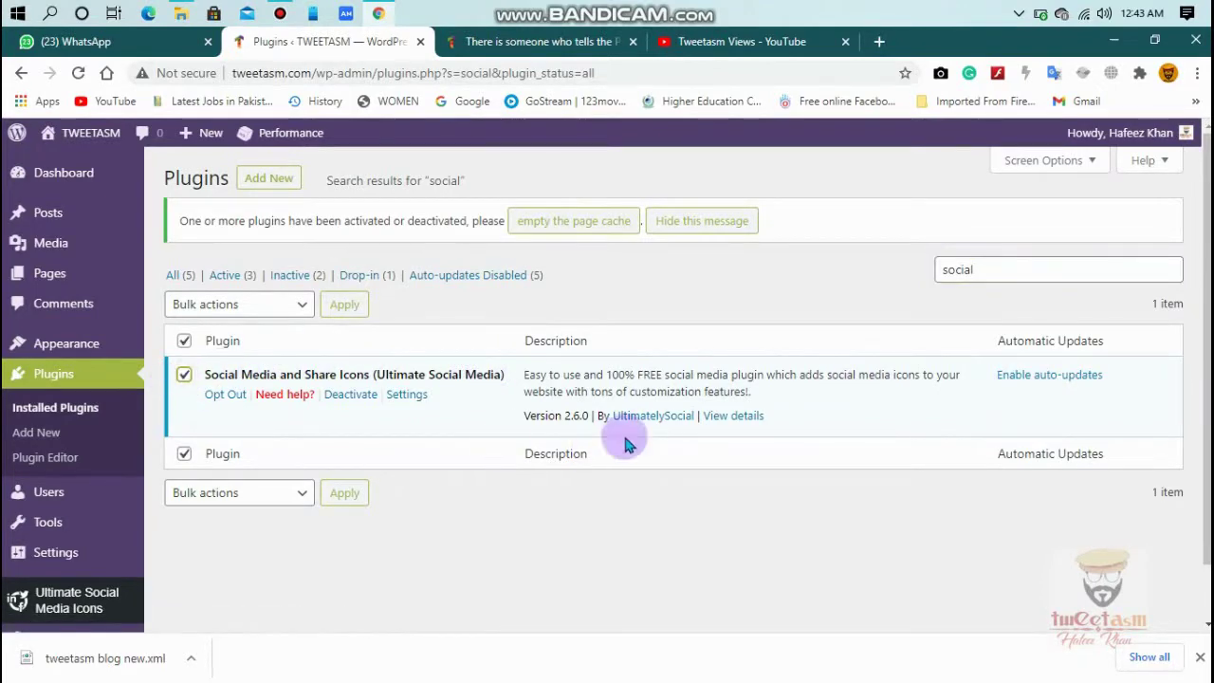
left_click(1049, 377)
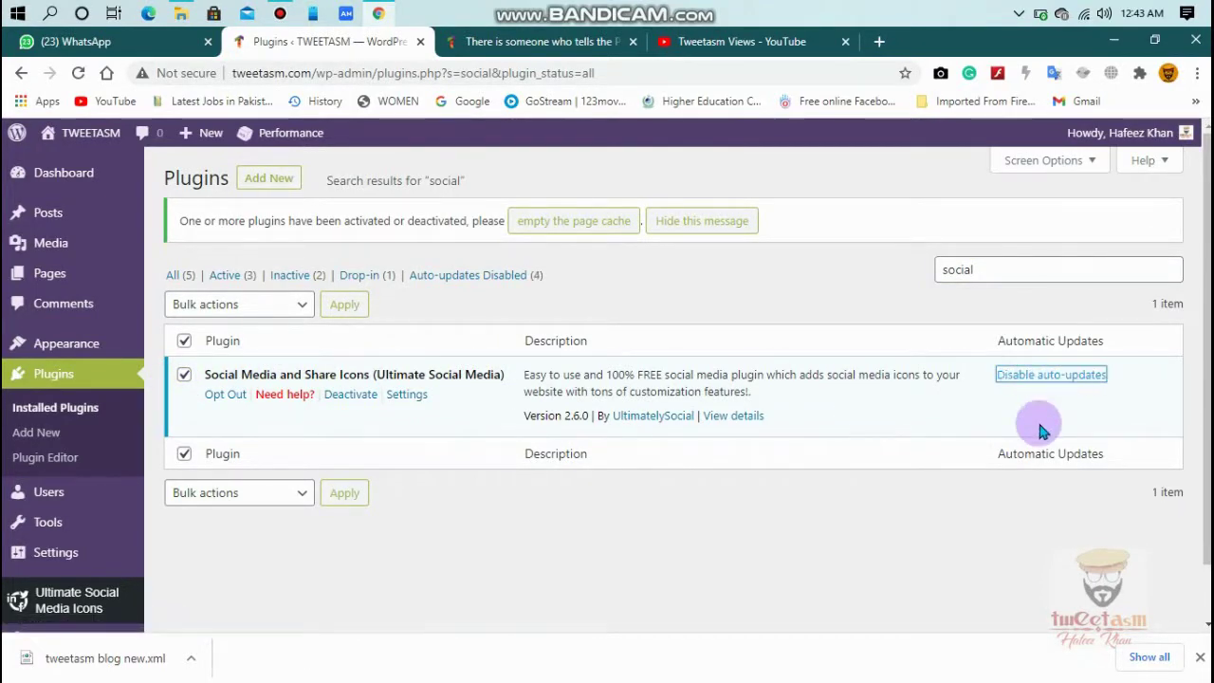
left_click(340, 492)
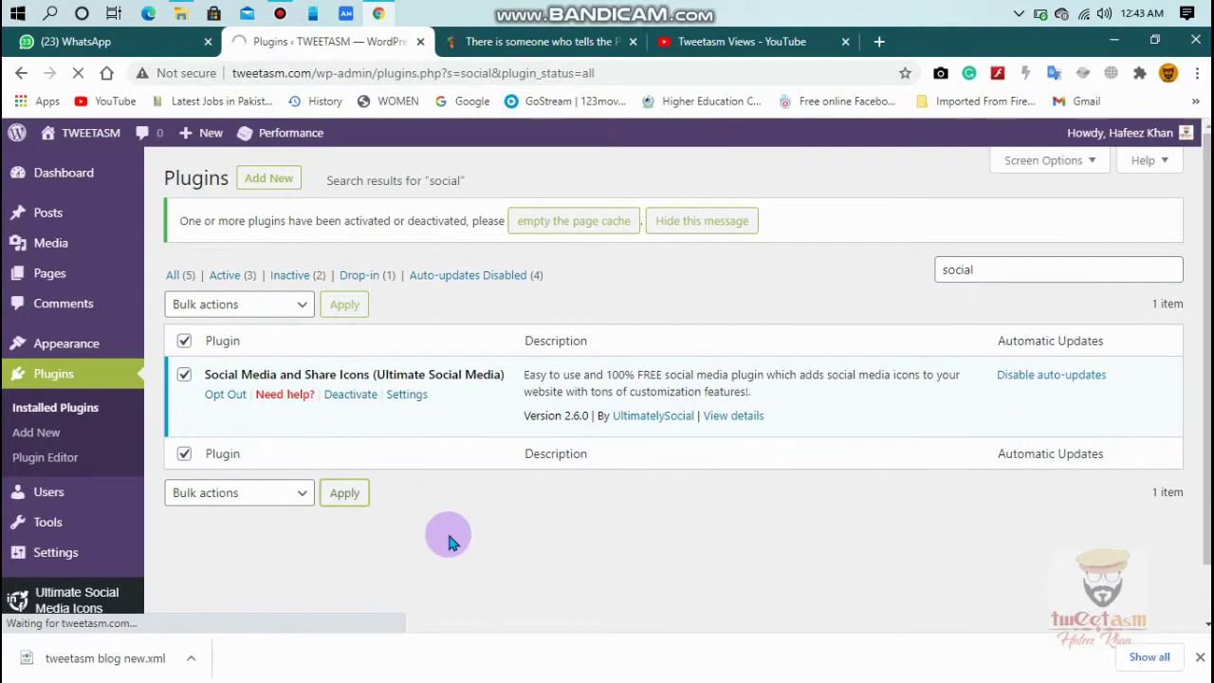
left_click_drag(1010, 278, 892, 294)
key("BackSpace")
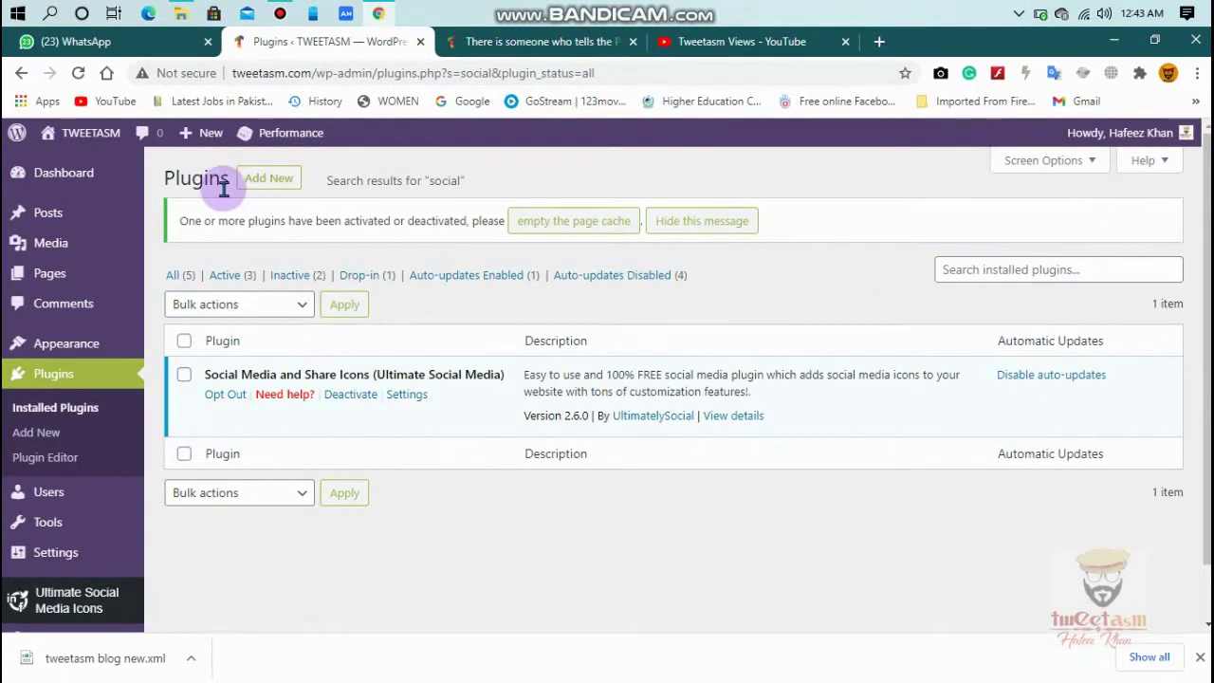
Step: Look at the page for adding new plugins, and open the Ultimate Social Media Icons settings, dismissing the battery warning
left_click(269, 178)
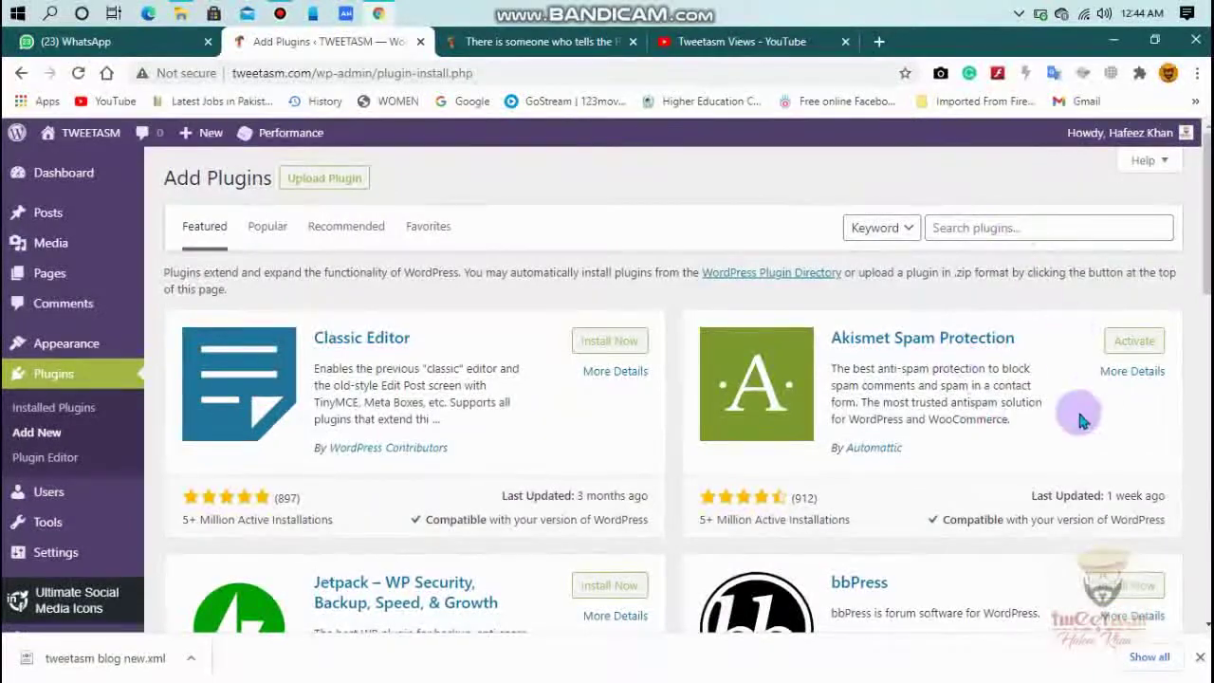
left_click(1138, 343)
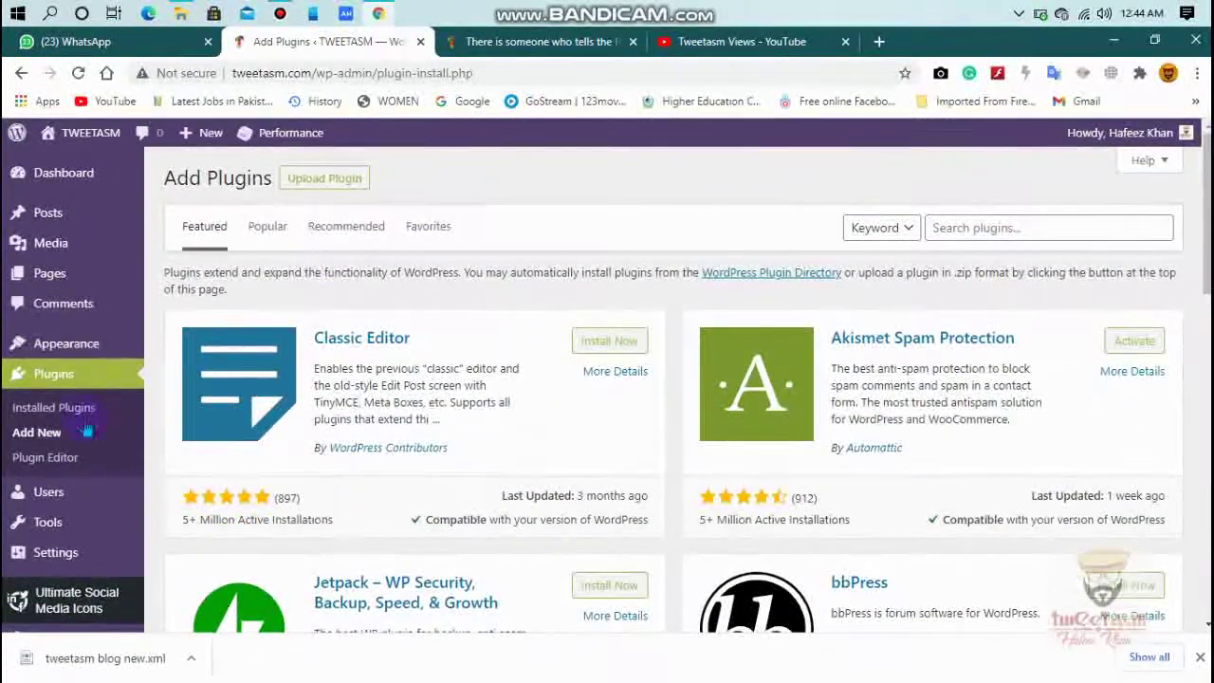
left_click(82, 599)
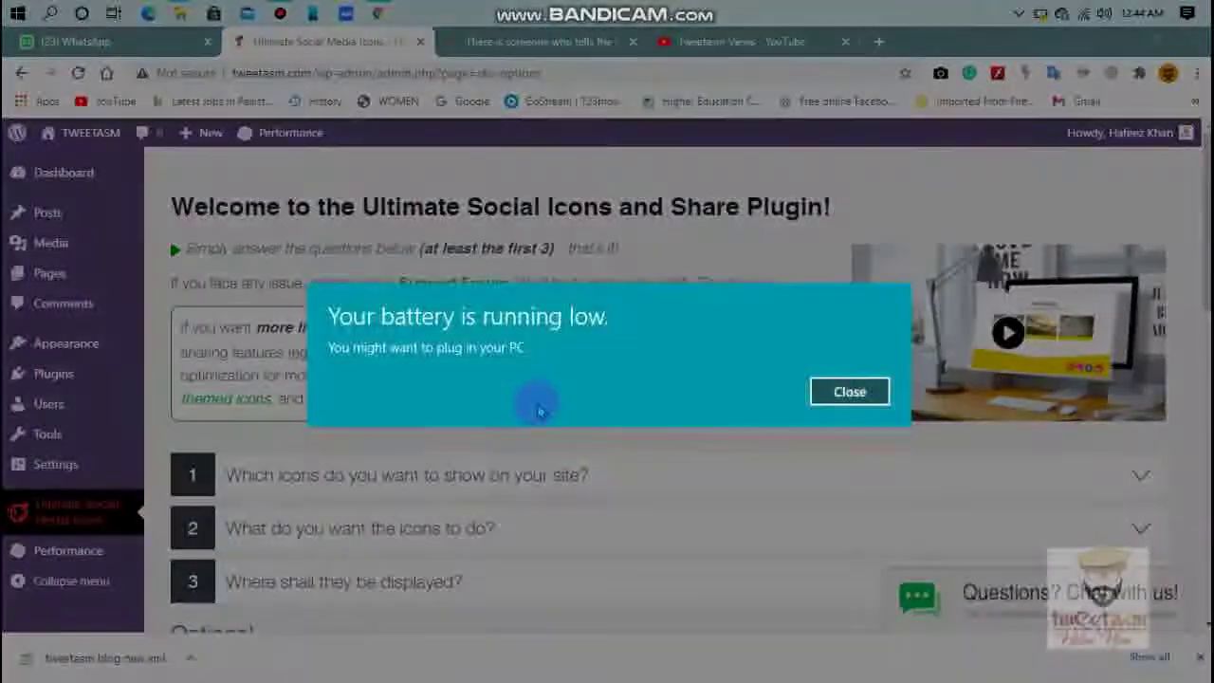
left_click(823, 394)
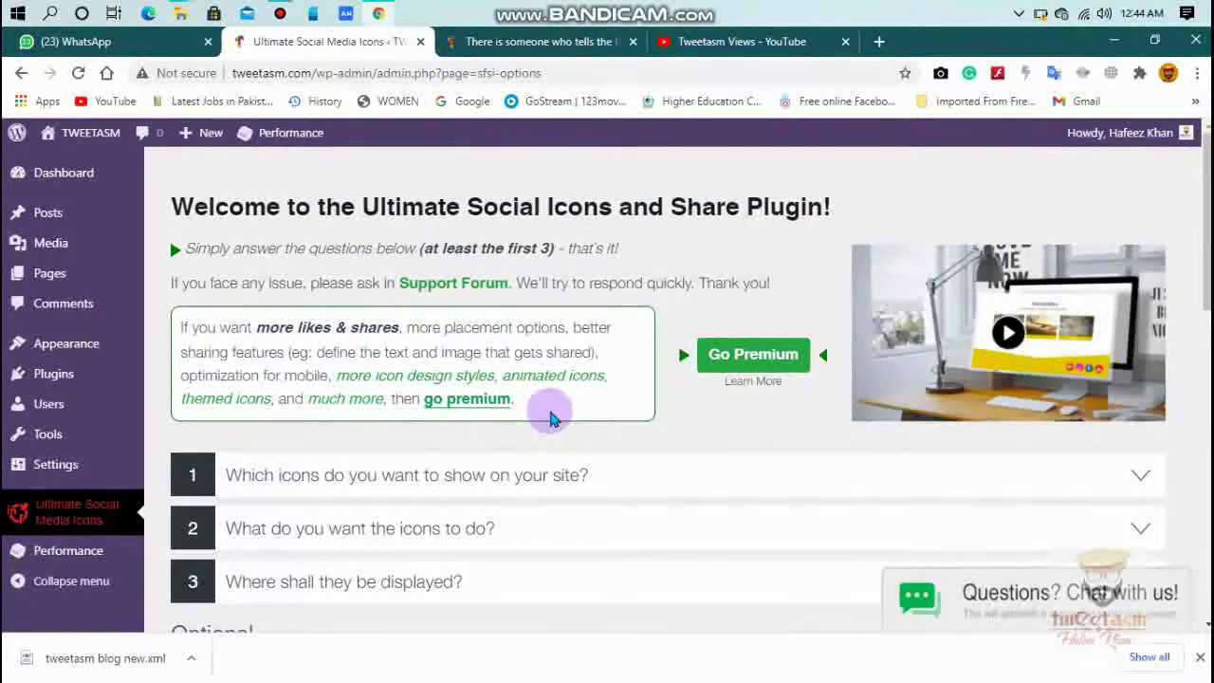
Step: Review the icons offered under "Which icons do you want to show on your site?" and save the existing selection
left_click_drag(1208, 190, 1207, 190)
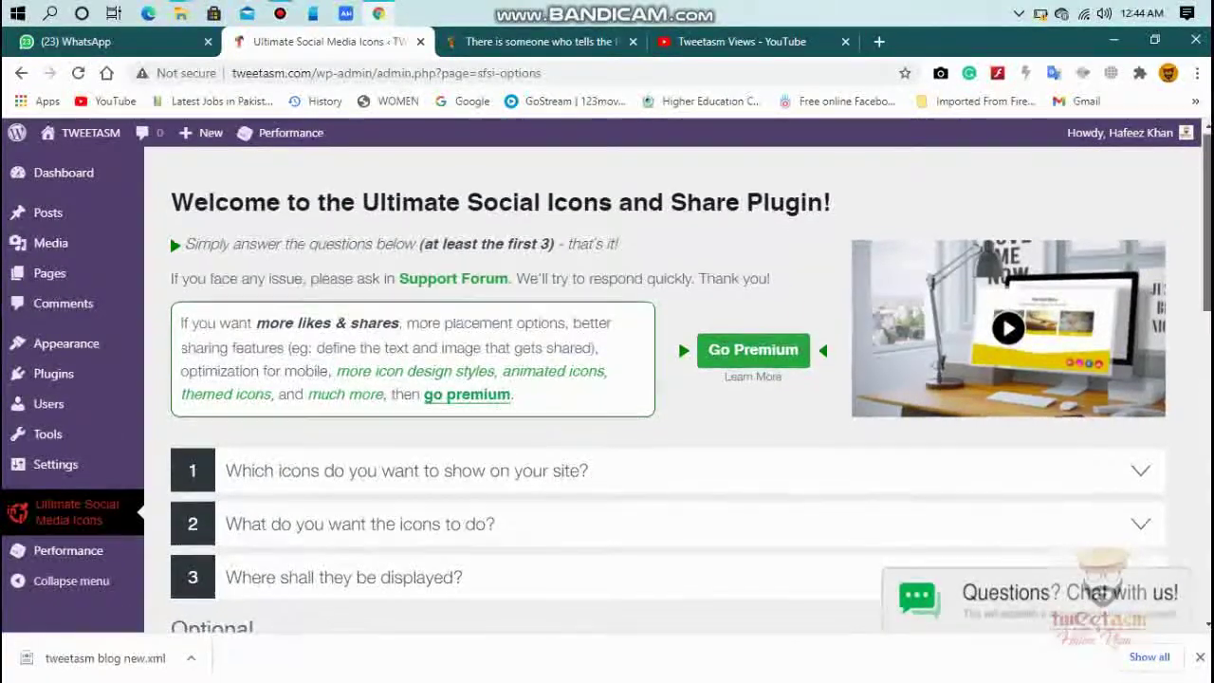
scroll(1157, 317, "down", 2)
left_click(968, 343)
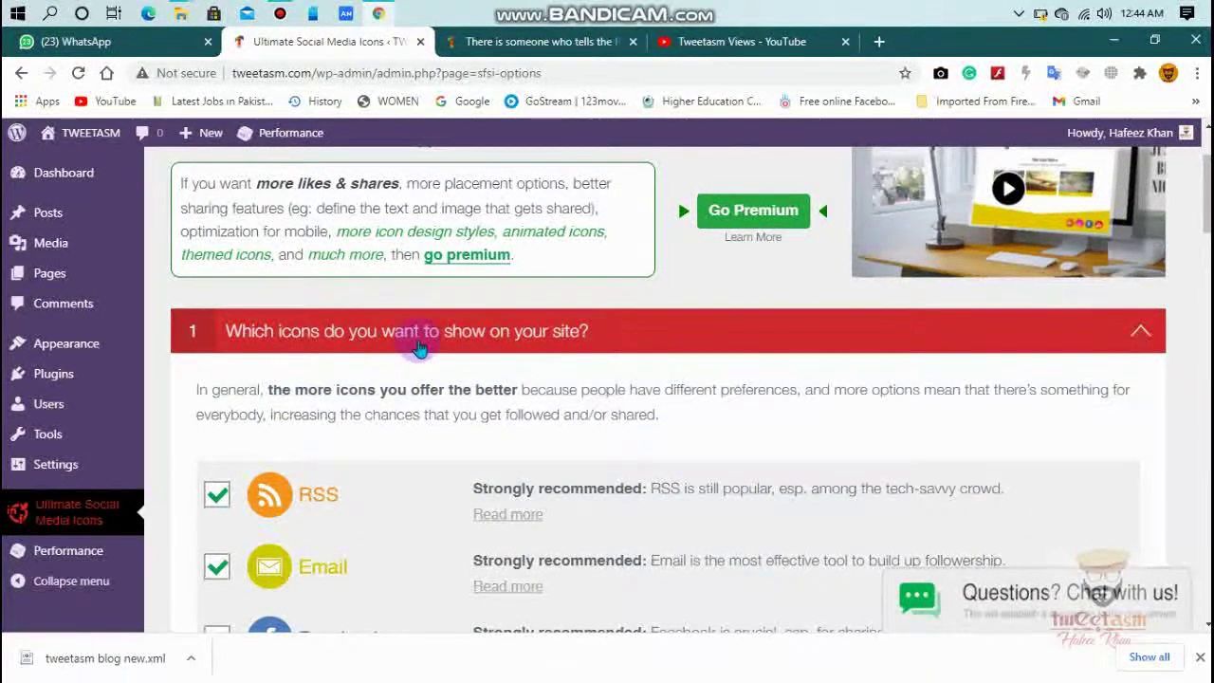
scroll(655, 389, "down", 4)
scroll(655, 389, "down", 8)
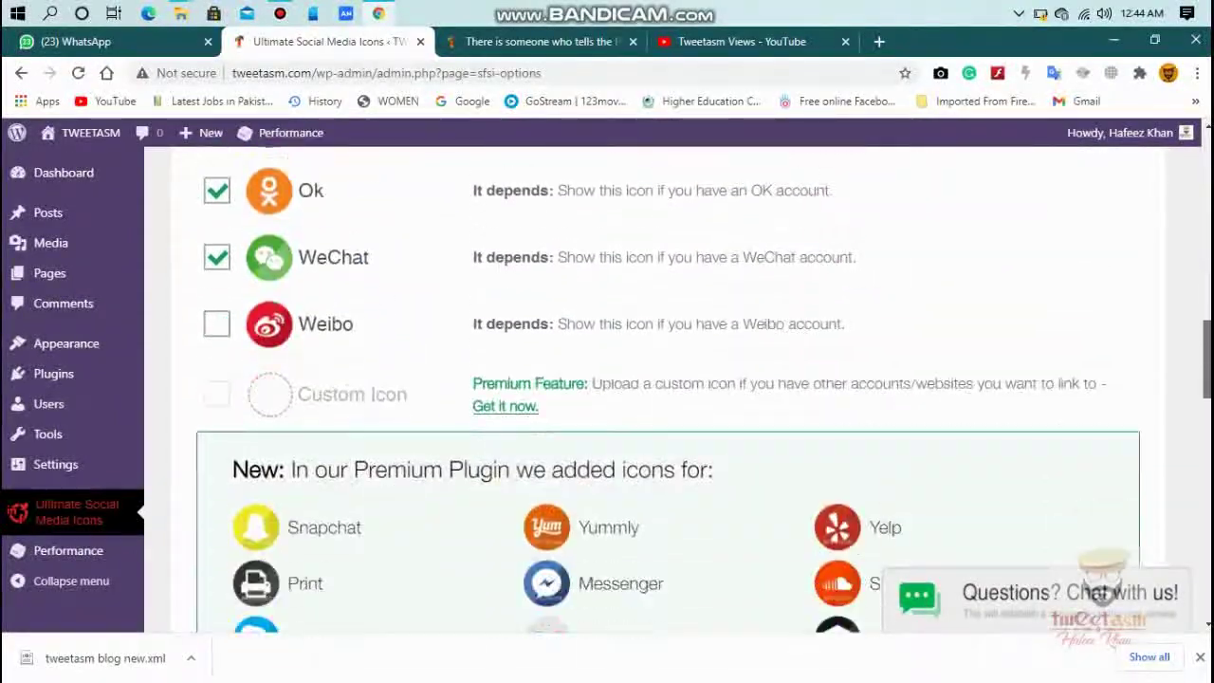
scroll(654, 389, "down", 6)
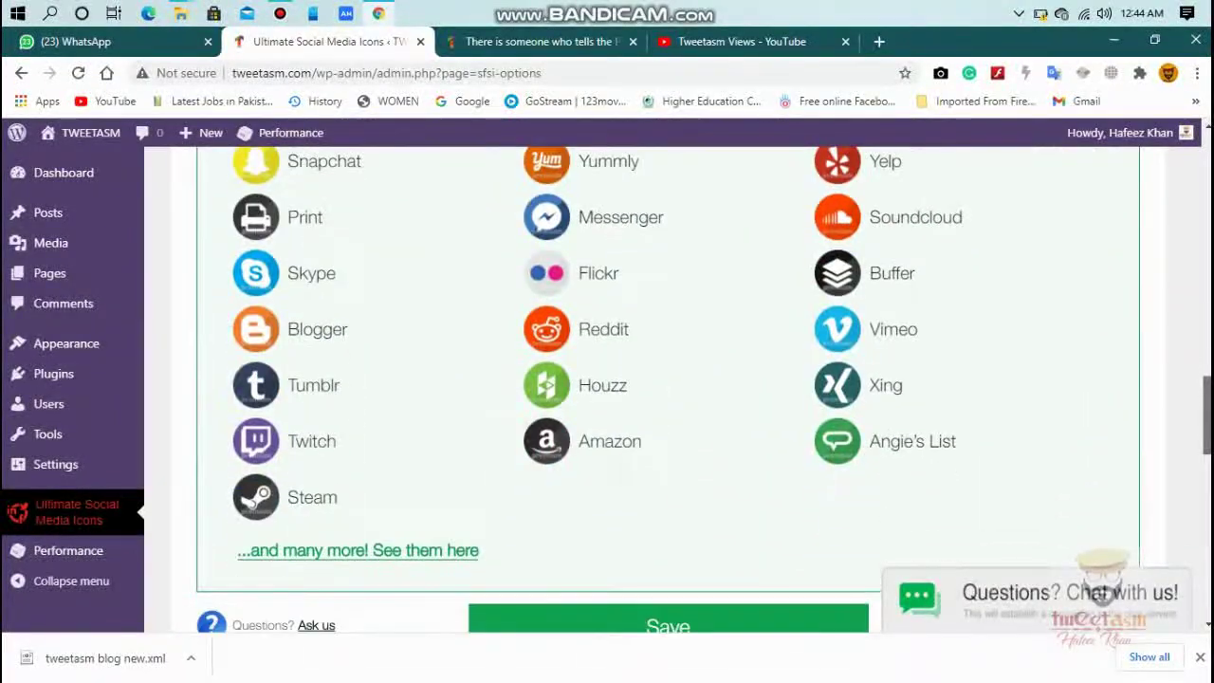
left_click(713, 395)
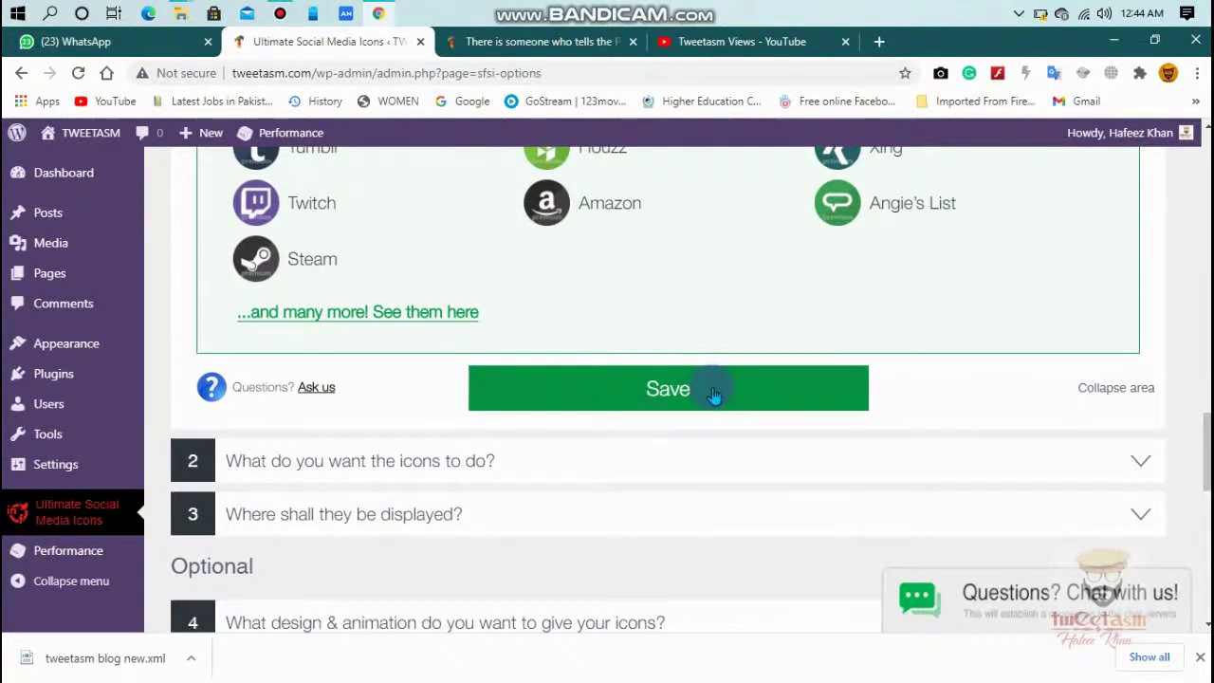
Step: Examine the settings for each icon under "What do you want the icons to do?" and open the "Where shall they be displayed?" question
left_click(664, 464)
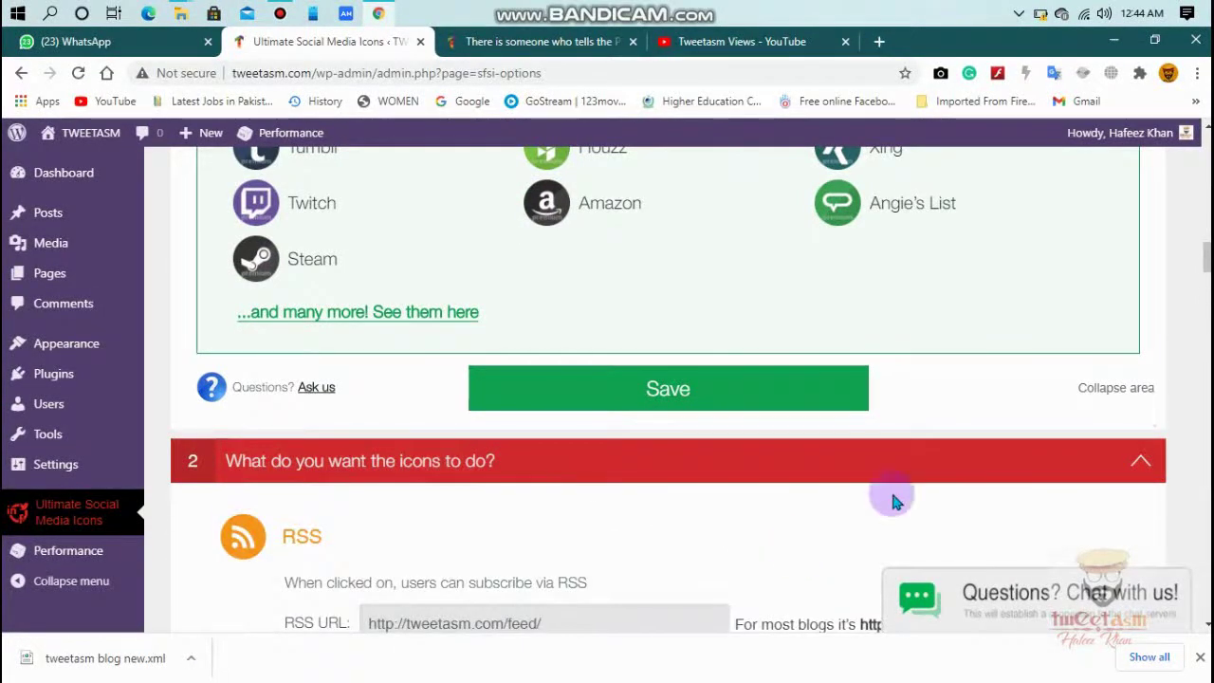
left_click_drag(1207, 254, 1207, 284)
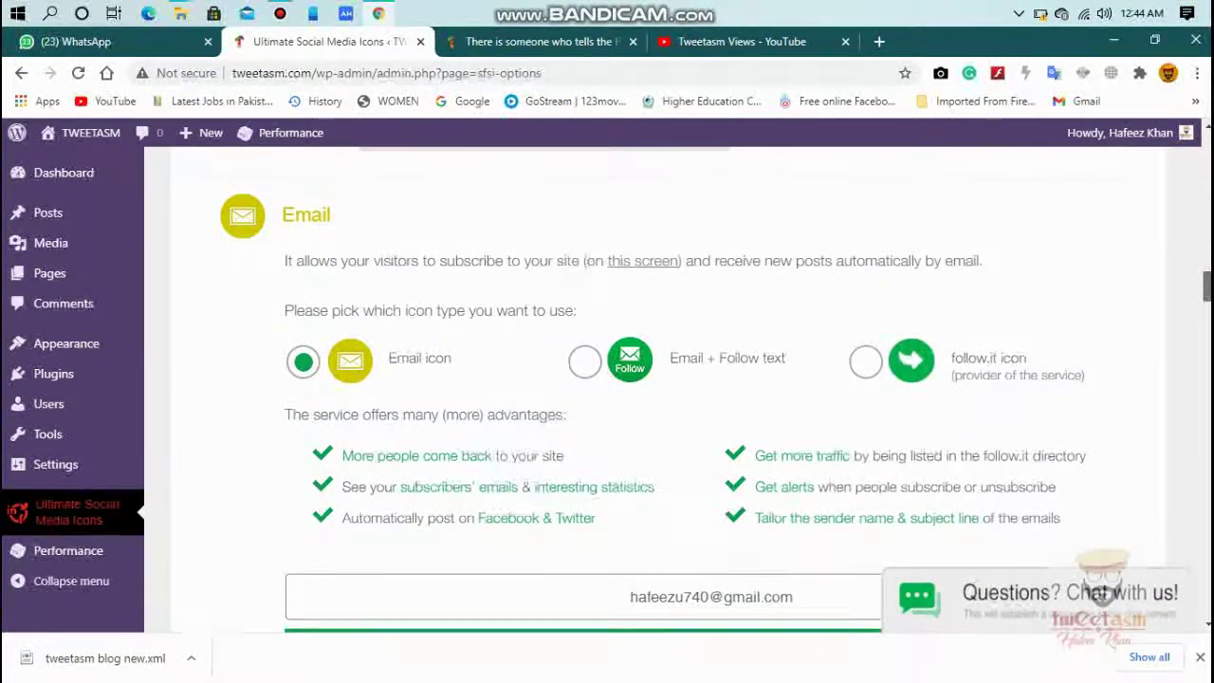
scroll(664, 379, "down", 4)
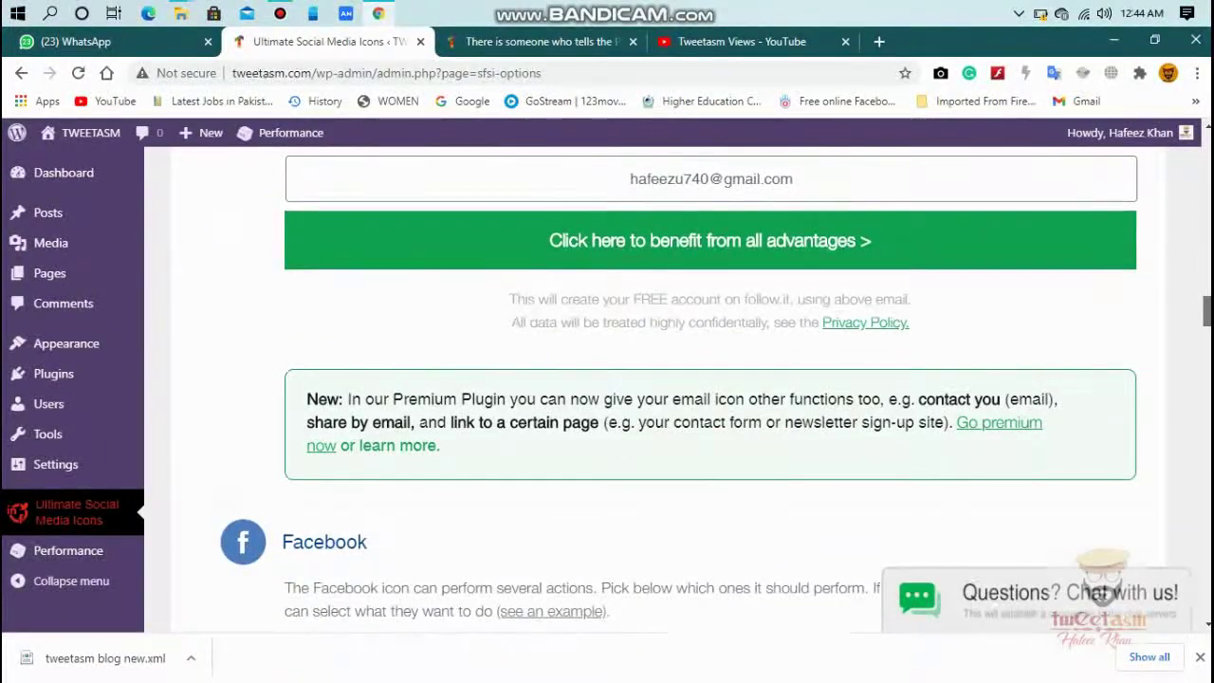
scroll(664, 380, "down", 5)
scroll(664, 379, "down", 7)
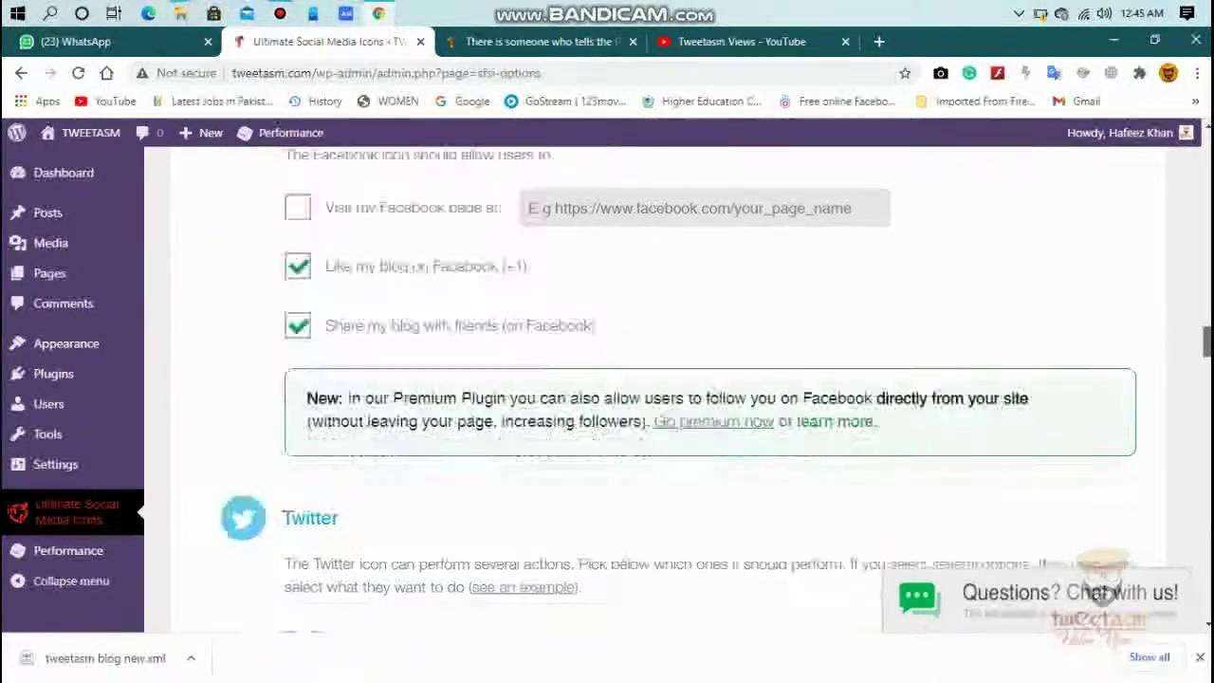
scroll(664, 379, "down", 15)
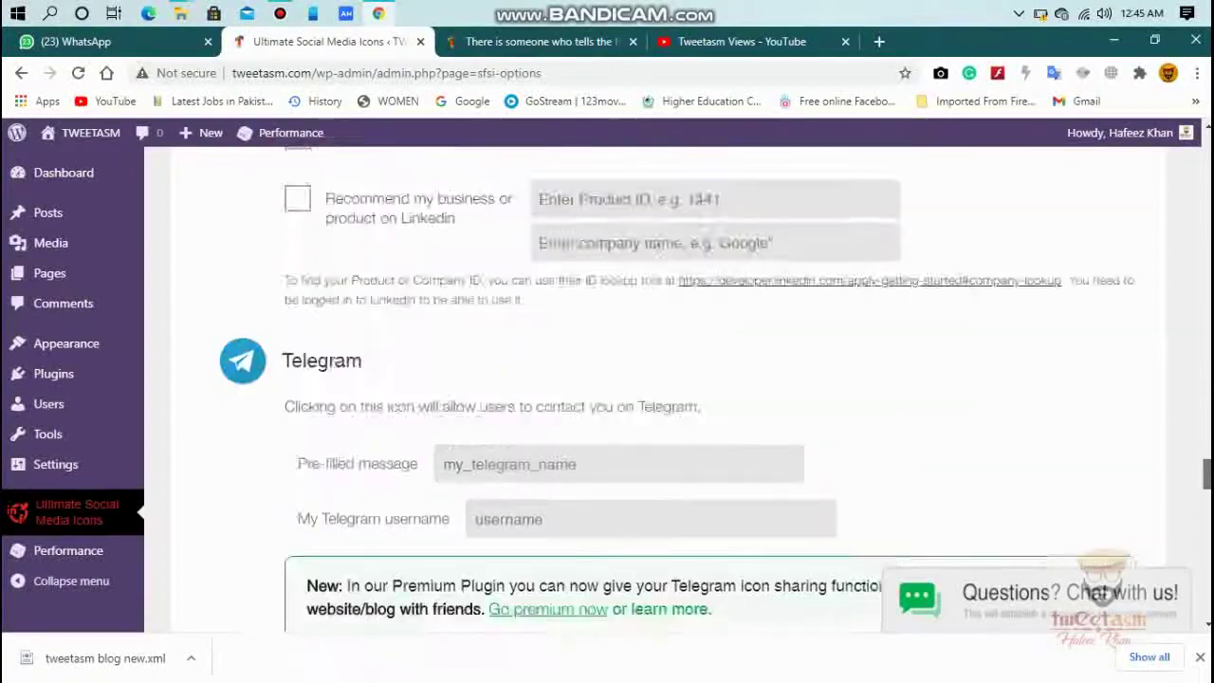
scroll(775, 400, "down", 7)
scroll(775, 399, "up", 3)
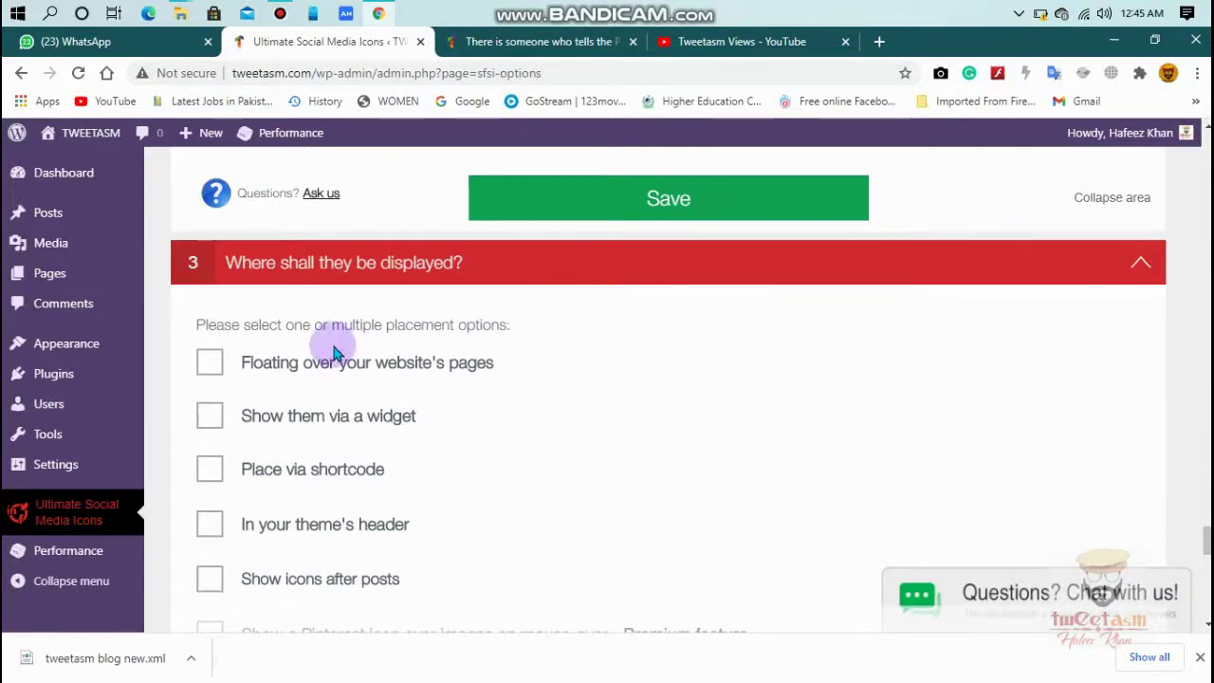
Step: Try the placements "Floating over your website's pages" and "Place via shortcode", turning each one off again after viewing its options
left_click(209, 364)
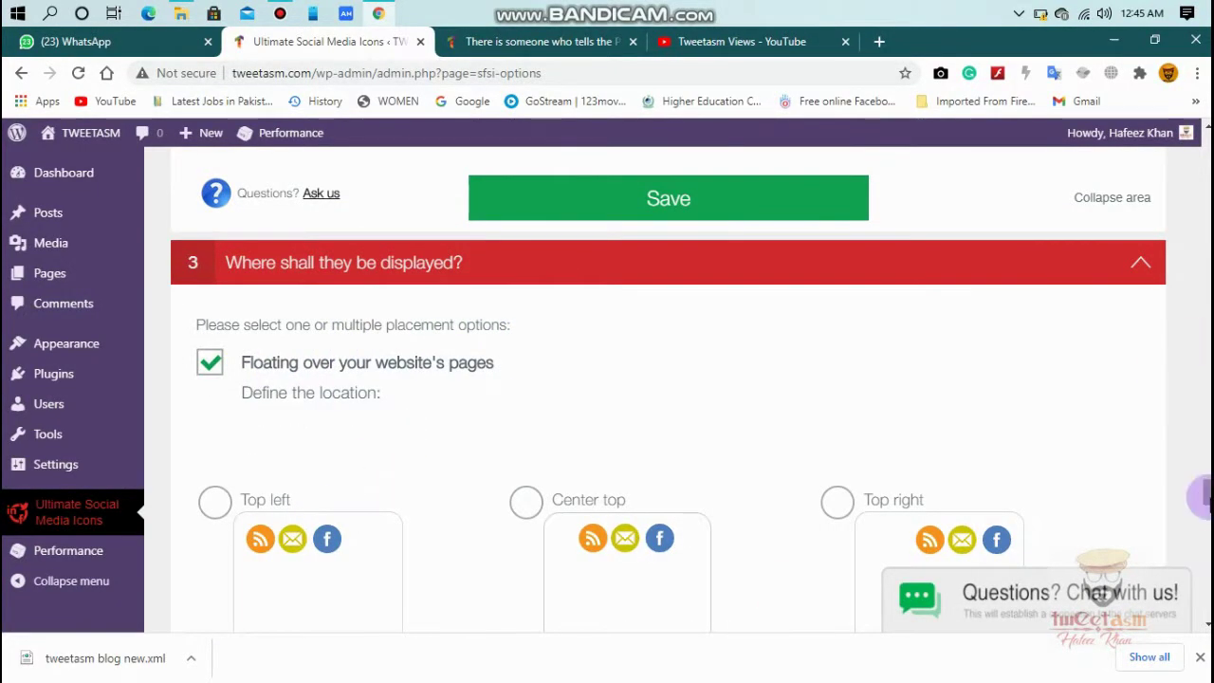
left_click_drag(1200, 494, 1201, 504)
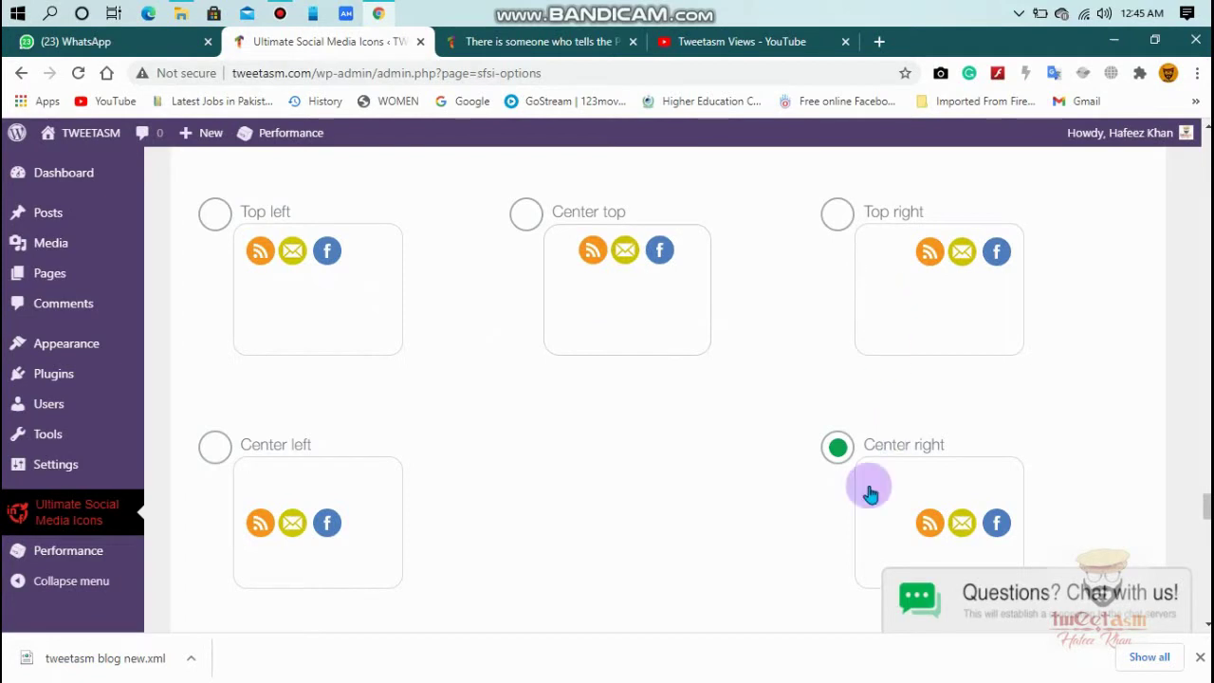
mouse_move(1200, 513)
left_mouse_down()
mouse_move(1203, 534)
mouse_move(1203, 462)
mouse_move(1203, 493)
left_mouse_up()
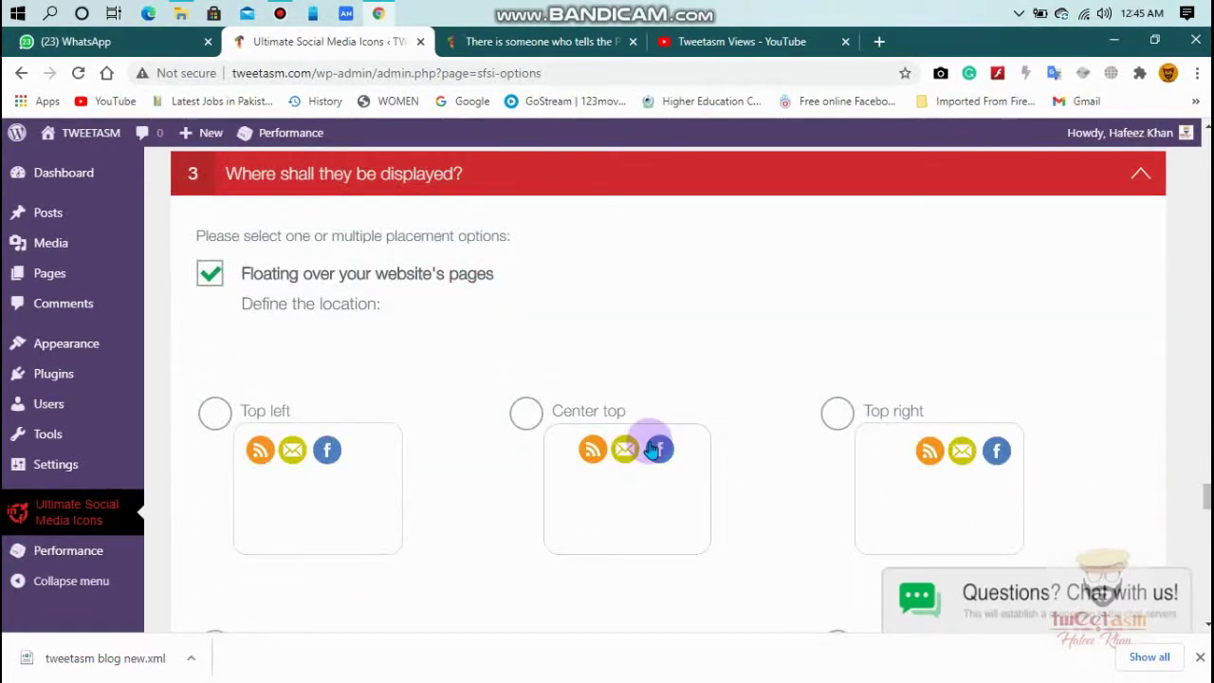
left_click(213, 277)
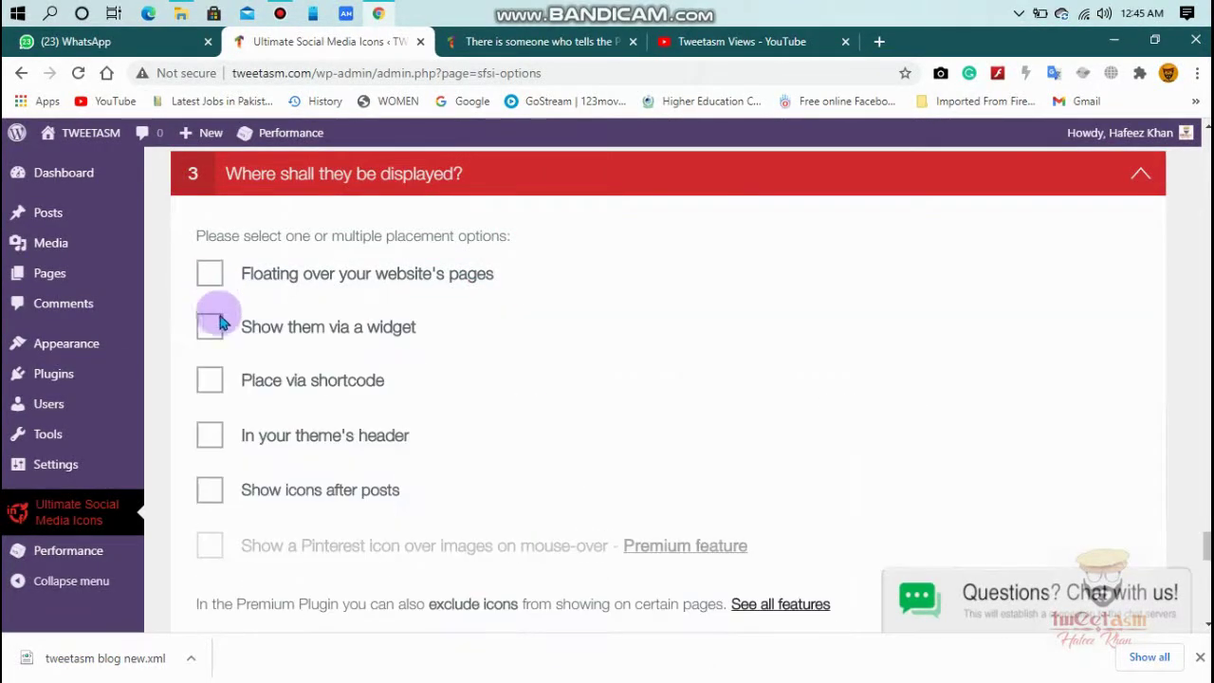
left_click(209, 380)
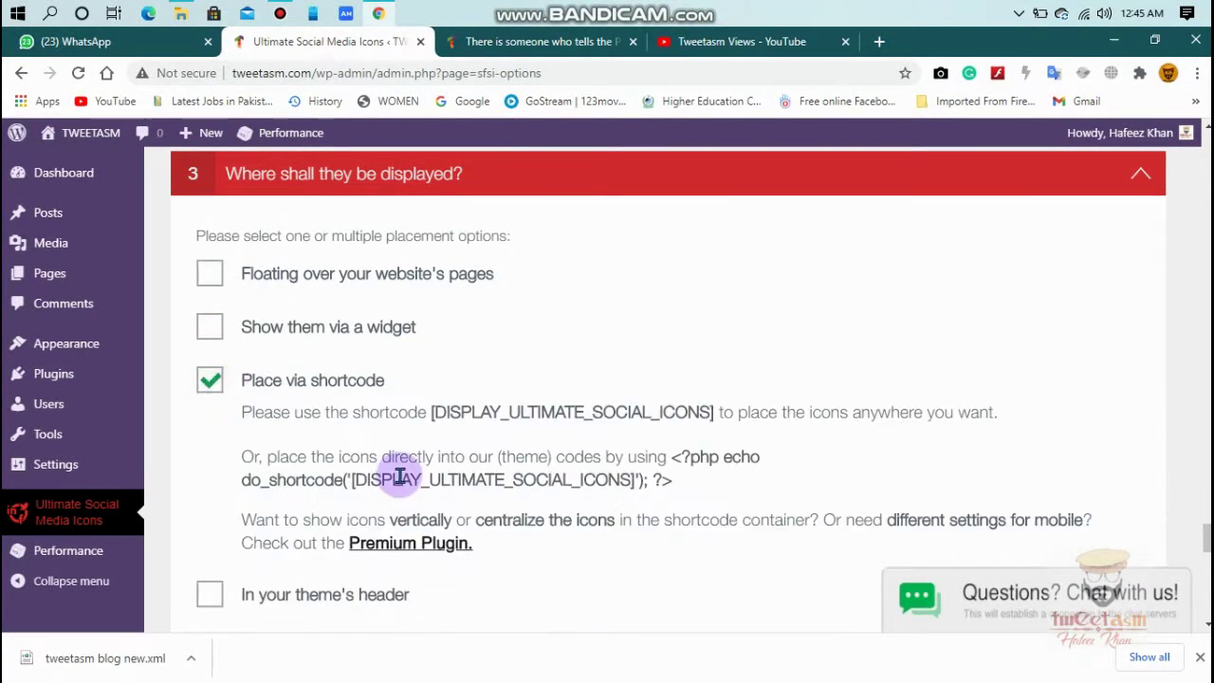
left_click(204, 382)
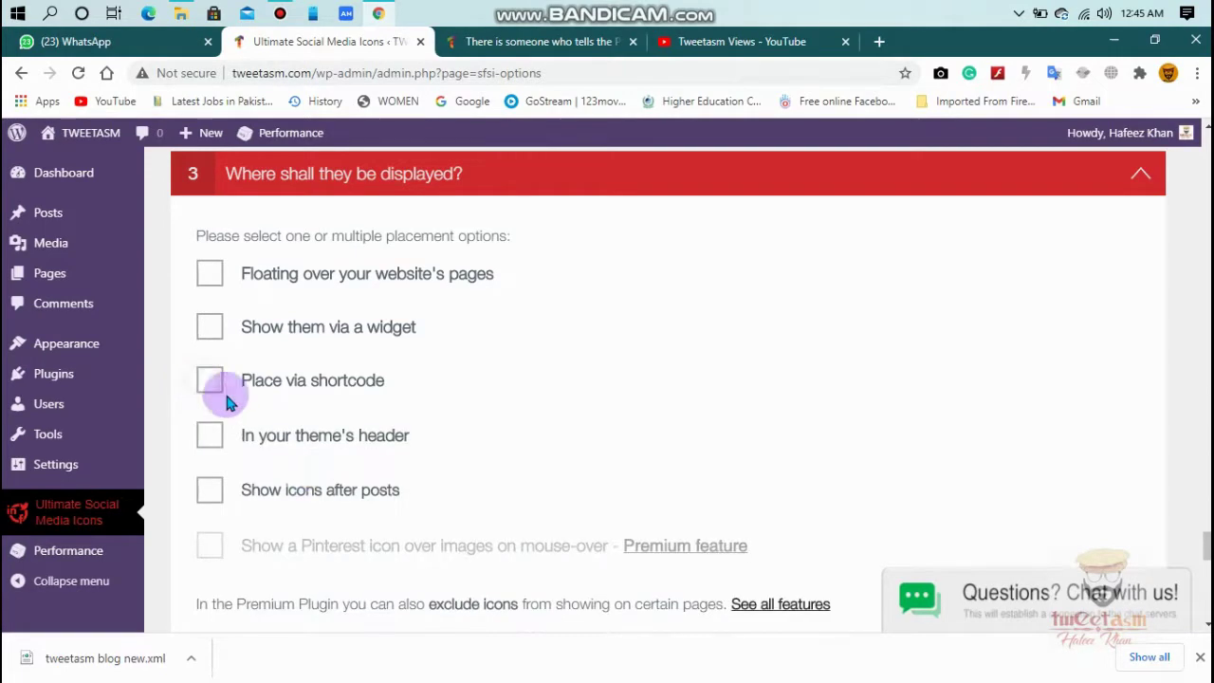
Step: Try the "In your theme's header" placement, turn it off, enable "Show icons after posts" with responsive icons, and save
left_click(209, 434)
left_click(209, 435)
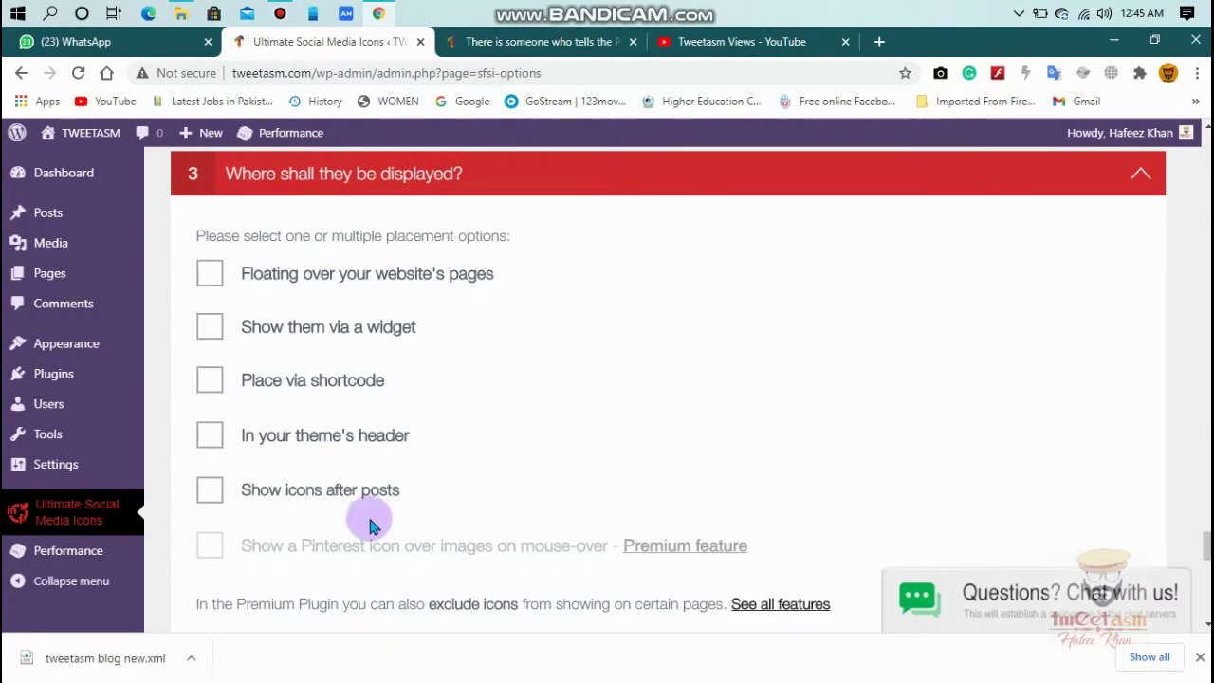
left_click(208, 490)
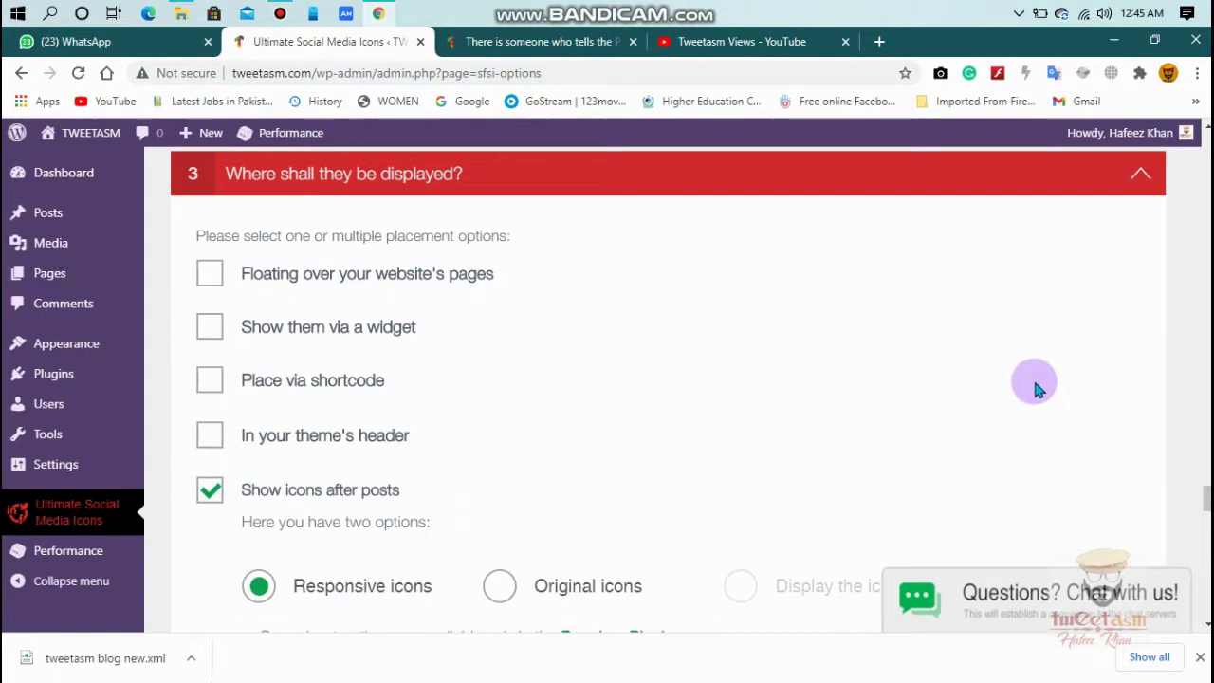
left_click_drag(1206, 495, 1206, 512)
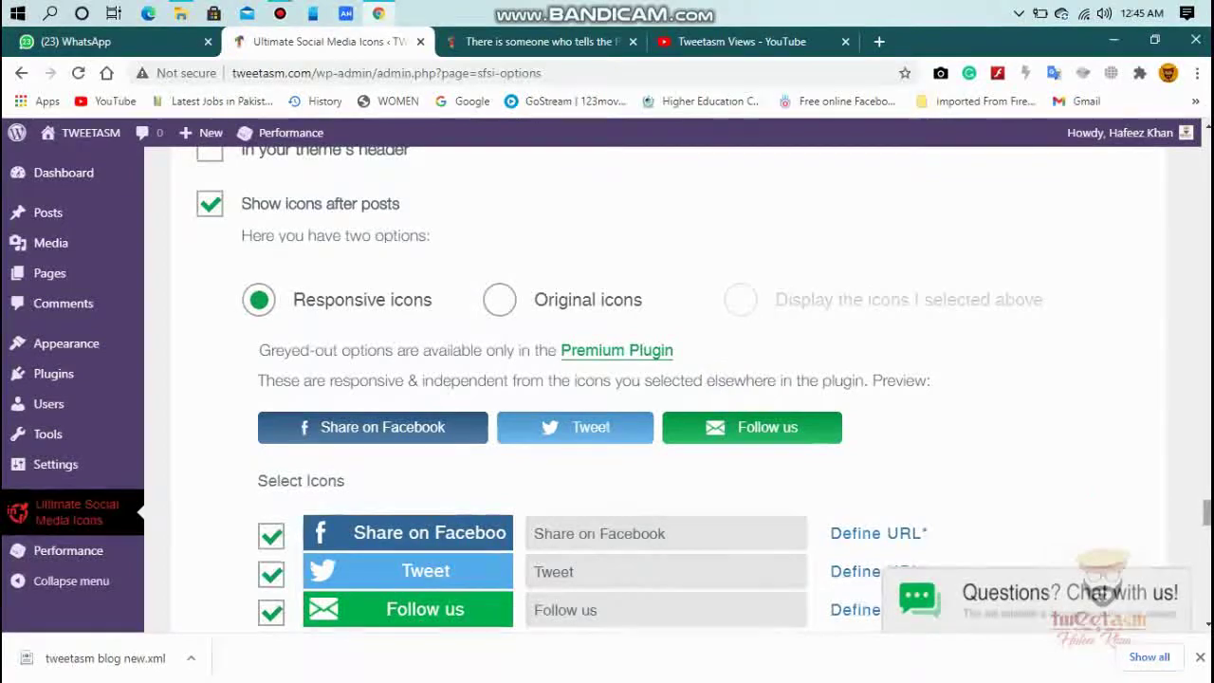
scroll(664, 379, "down", 5)
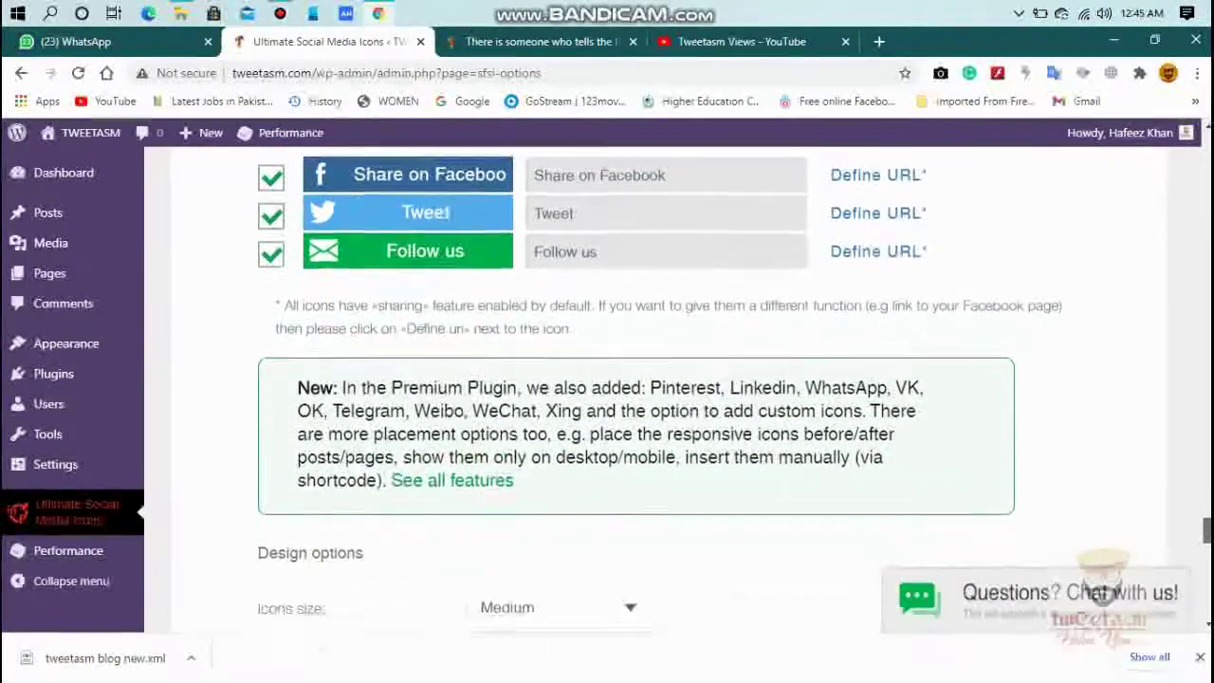
scroll(636, 379, "down", 3)
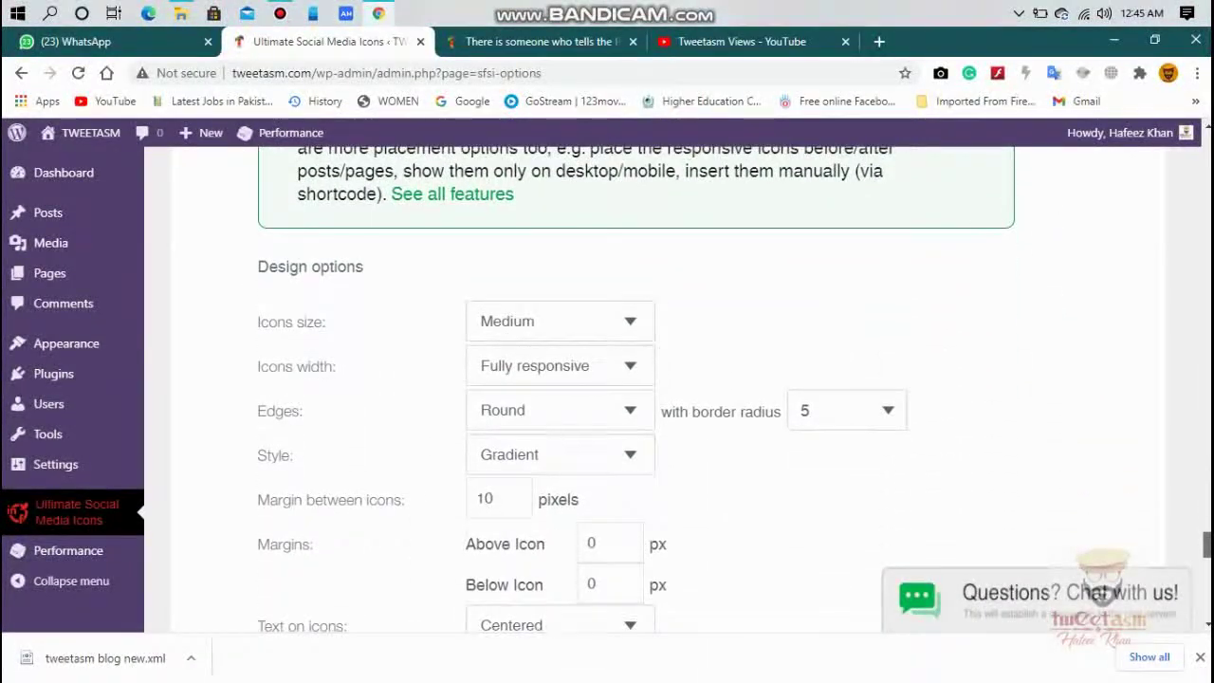
scroll(664, 379, "down", 3)
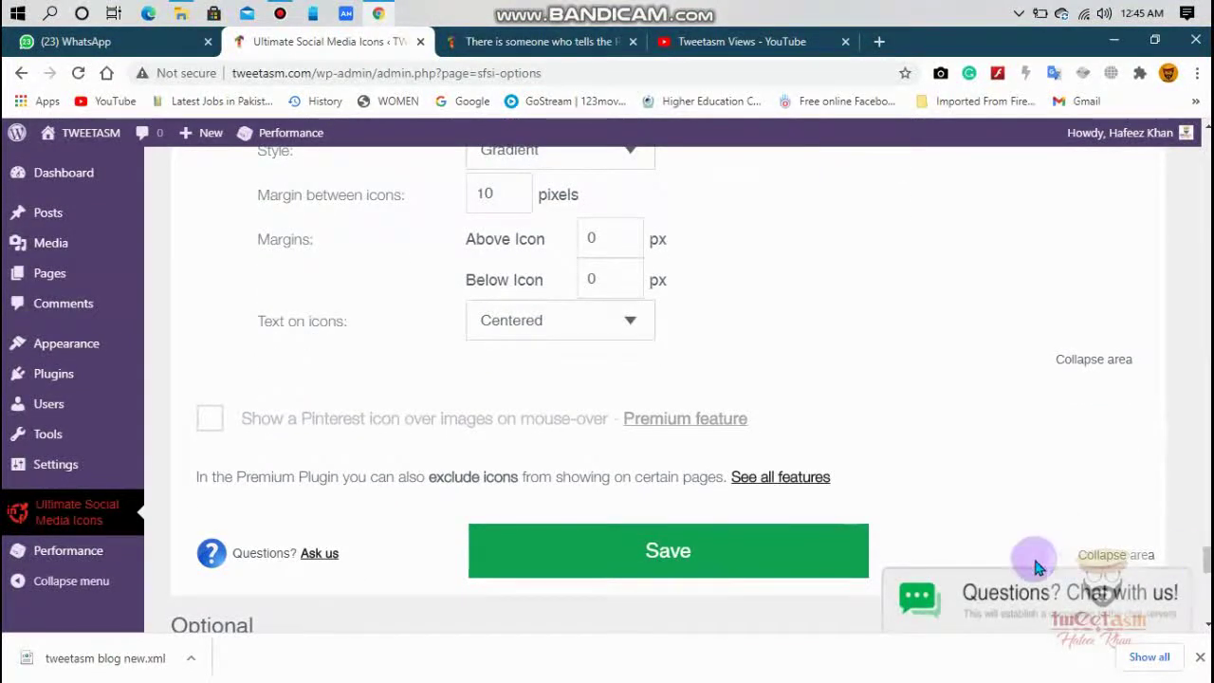
left_click(797, 566)
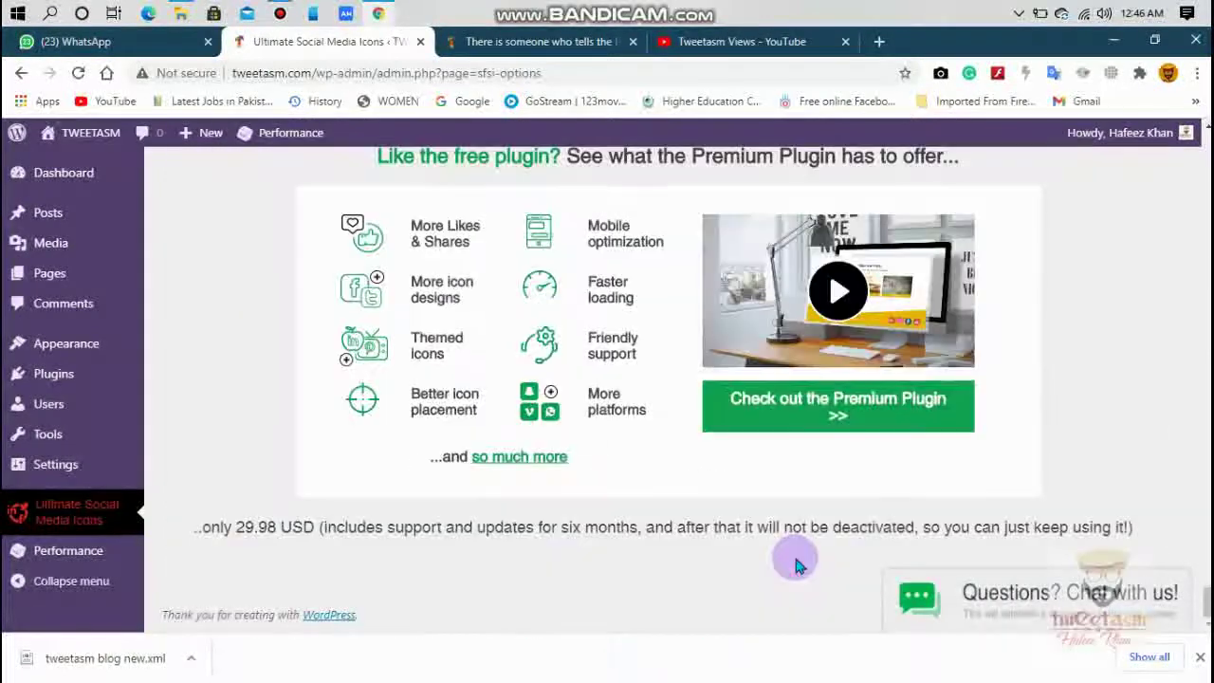
Step: Reopen "Where shall they be displayed?", enable "Floating over your website's pages" at the Center bottom location, and save the settings
scroll(664, 380, "up", 5)
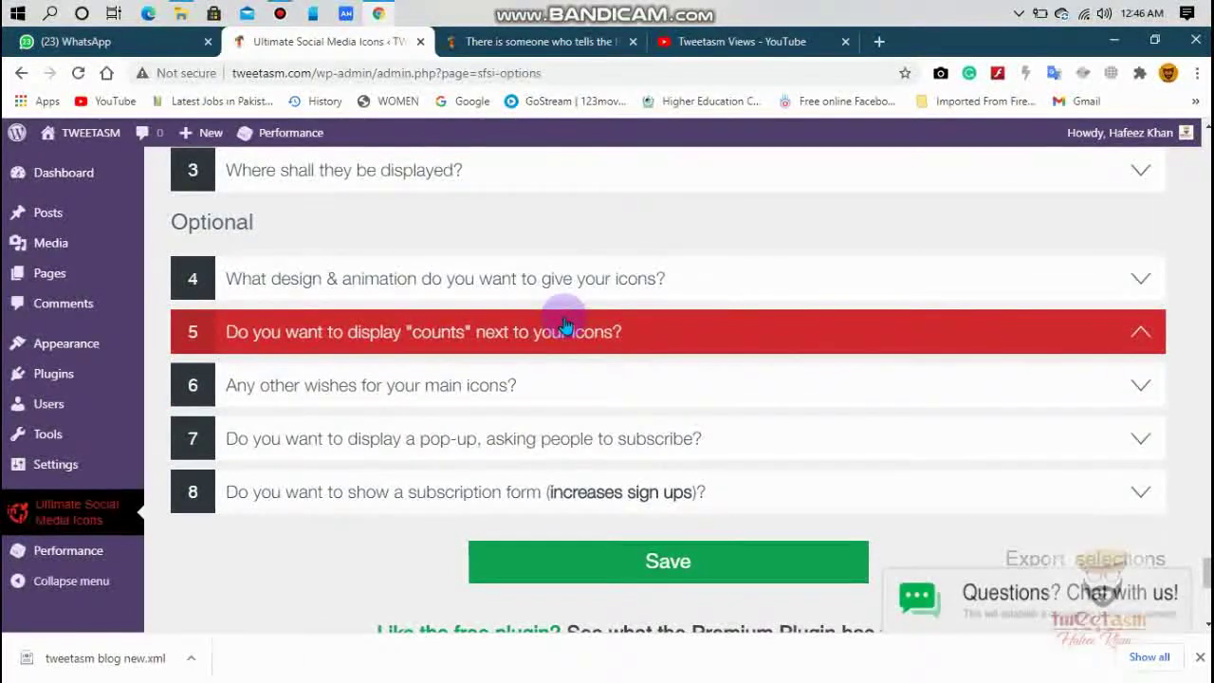
left_click(374, 171)
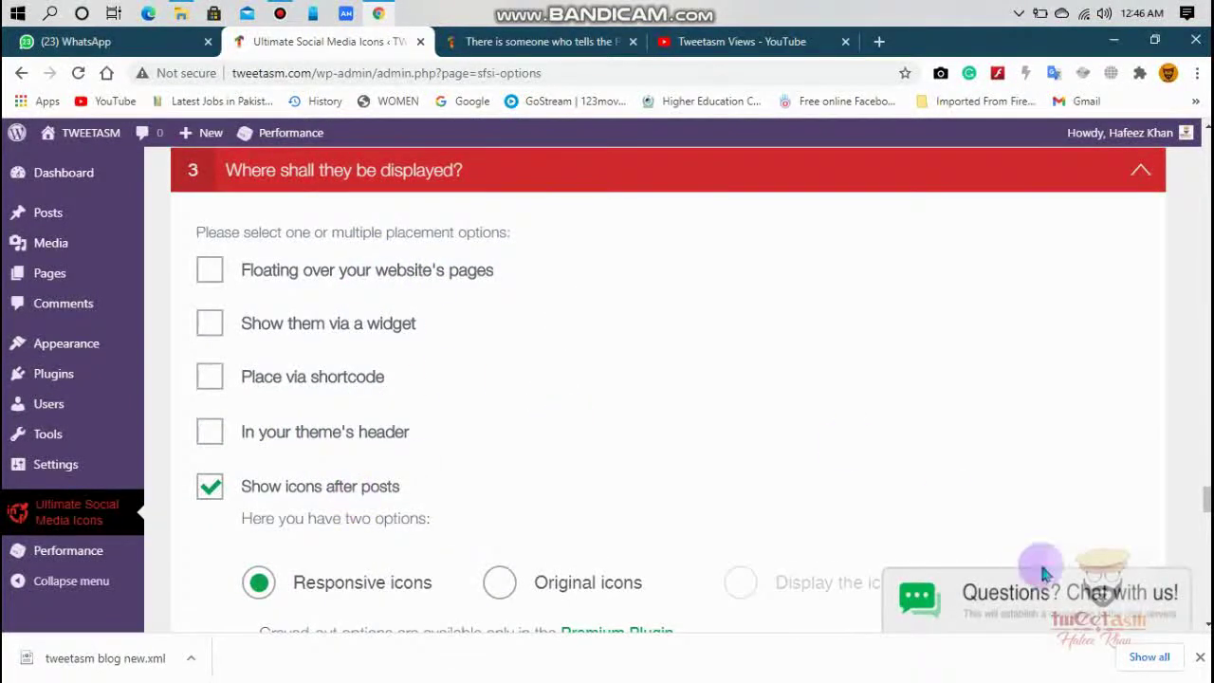
left_click(210, 273)
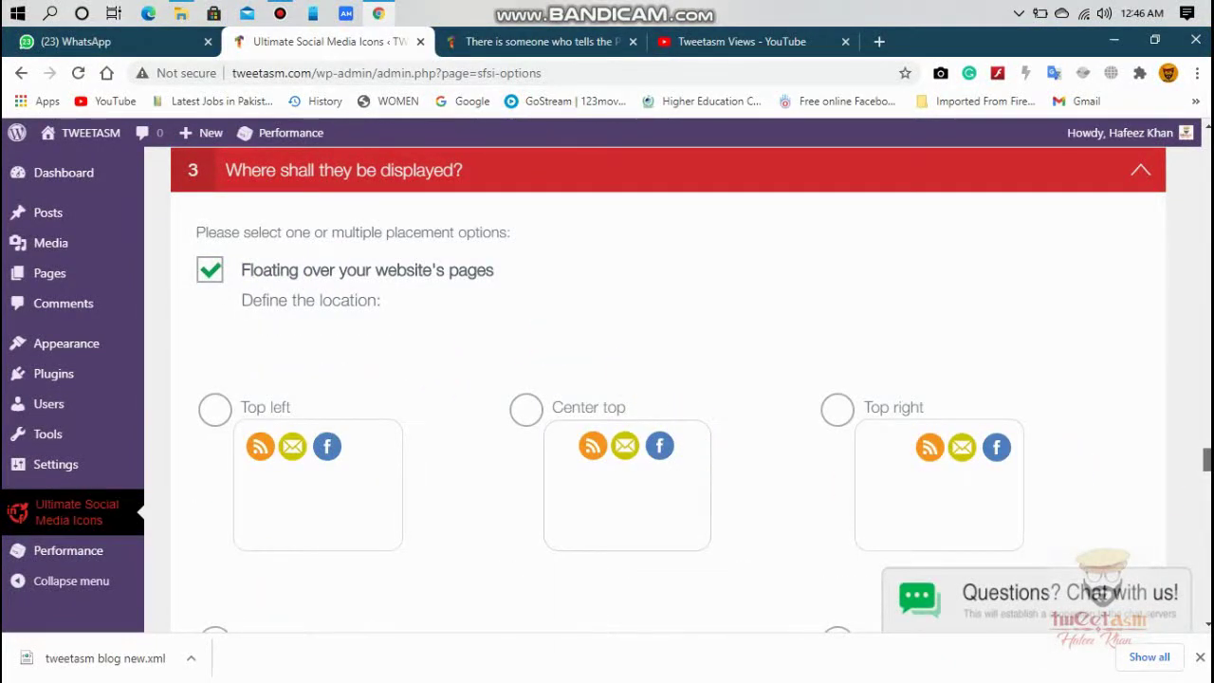
scroll(654, 389, "down", 1)
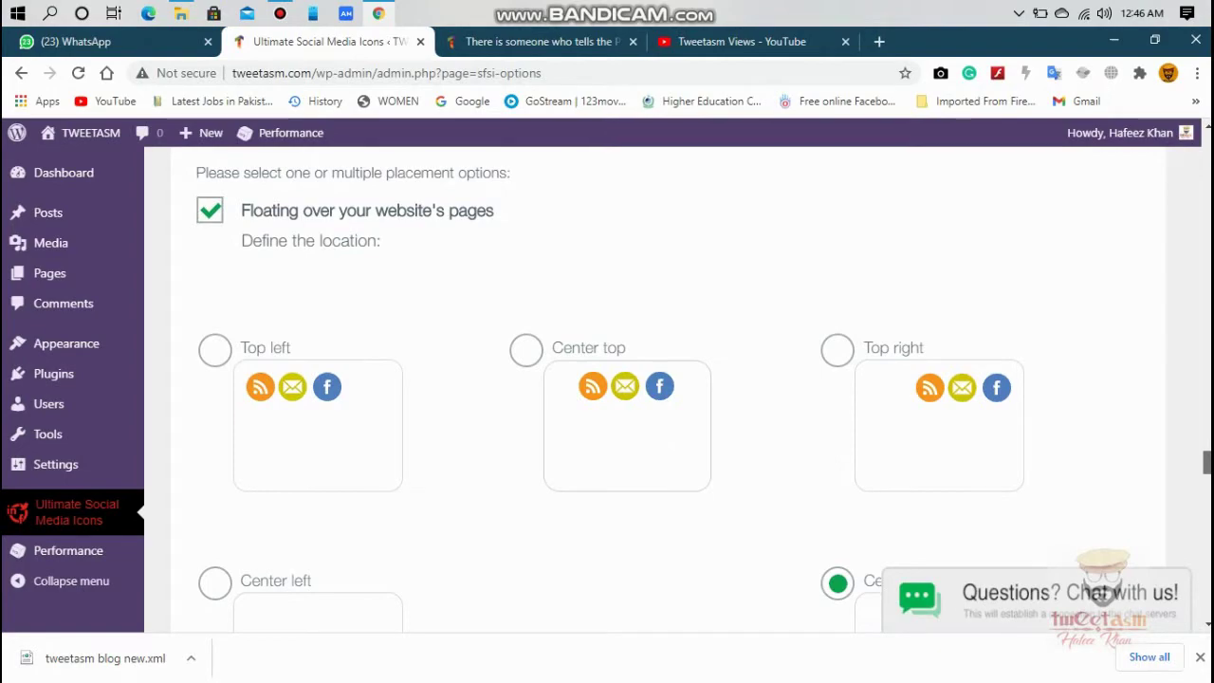
scroll(655, 379, "down", 8)
scroll(654, 379, "up", 2)
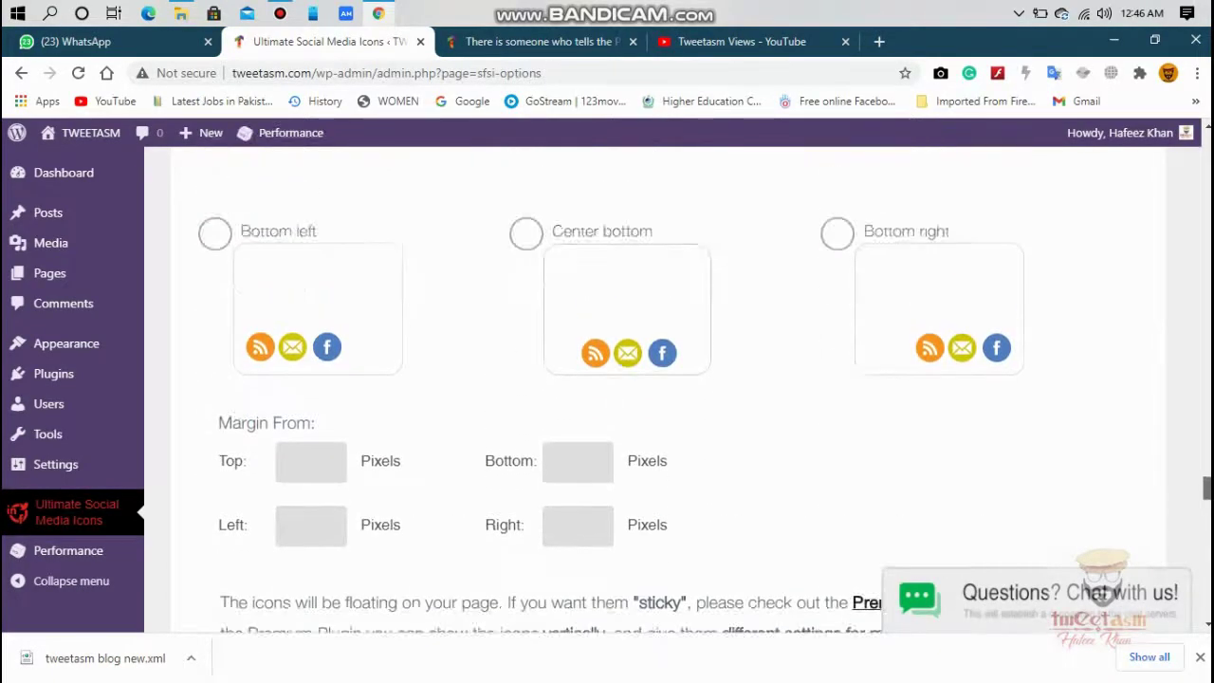
scroll(633, 388, "down", 1)
left_click(217, 237)
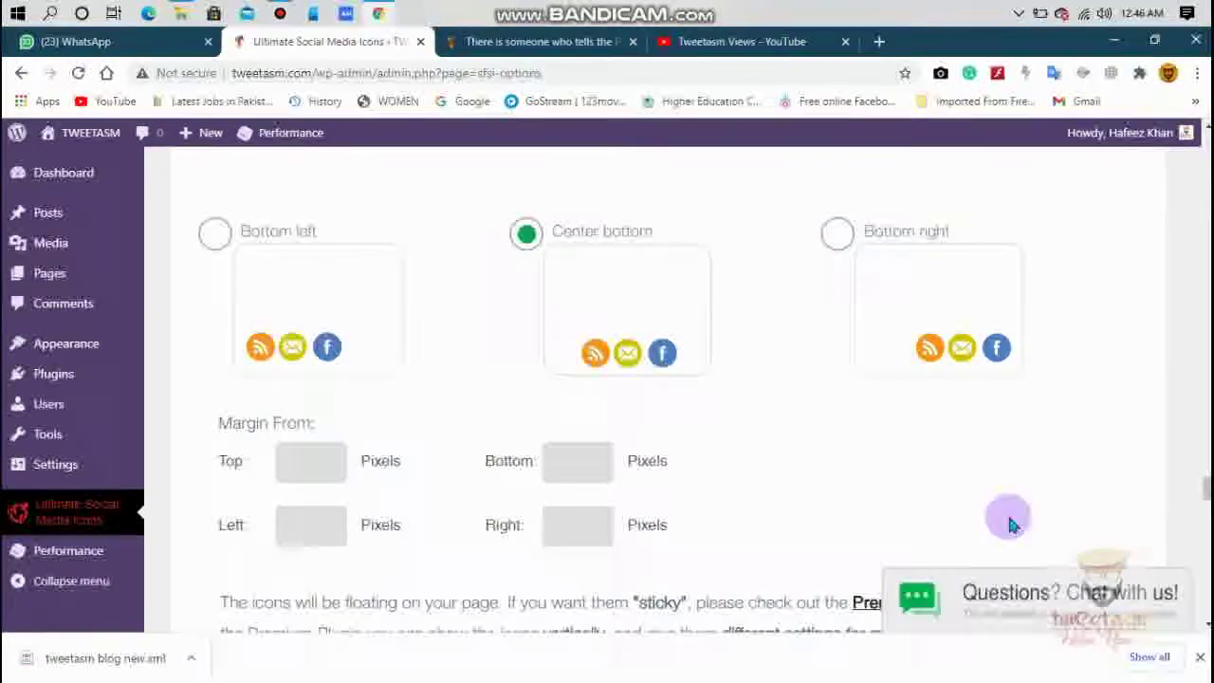
left_click_drag(1205, 519, 1204, 574)
left_click(668, 359)
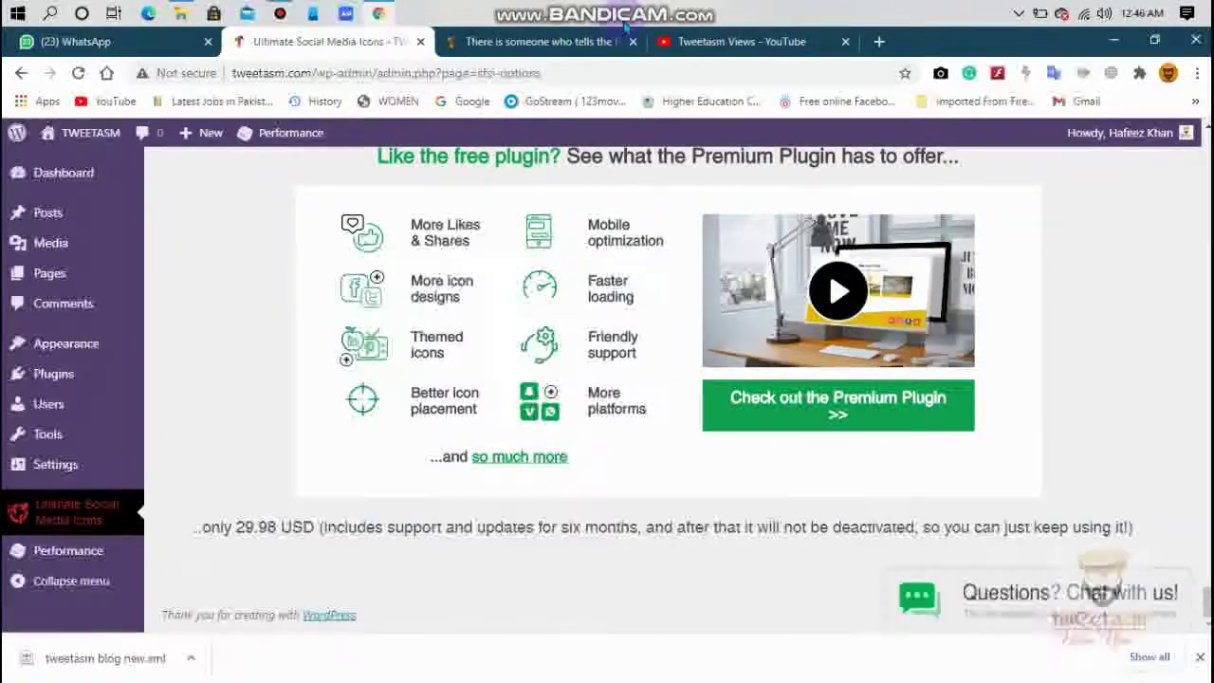
Step: Reload the blog post about the President of France and inspect its floating icons and the share buttons below the article
left_click(550, 41)
left_click(80, 72)
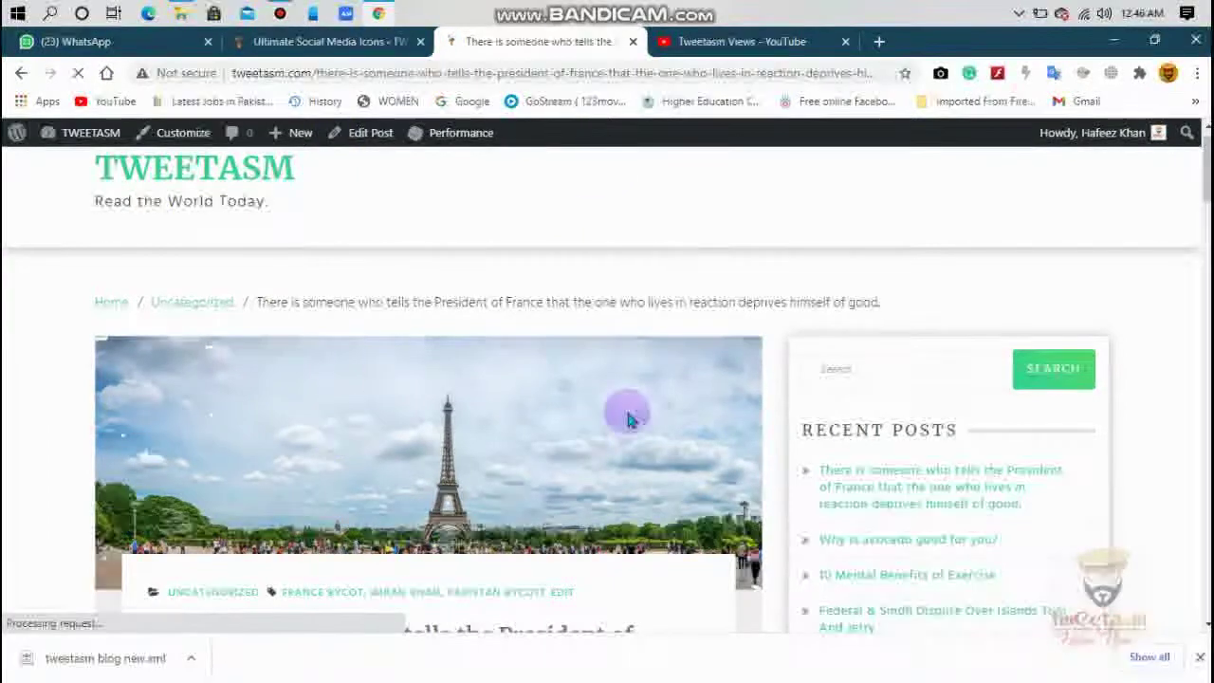
mouse_move(584, 431)
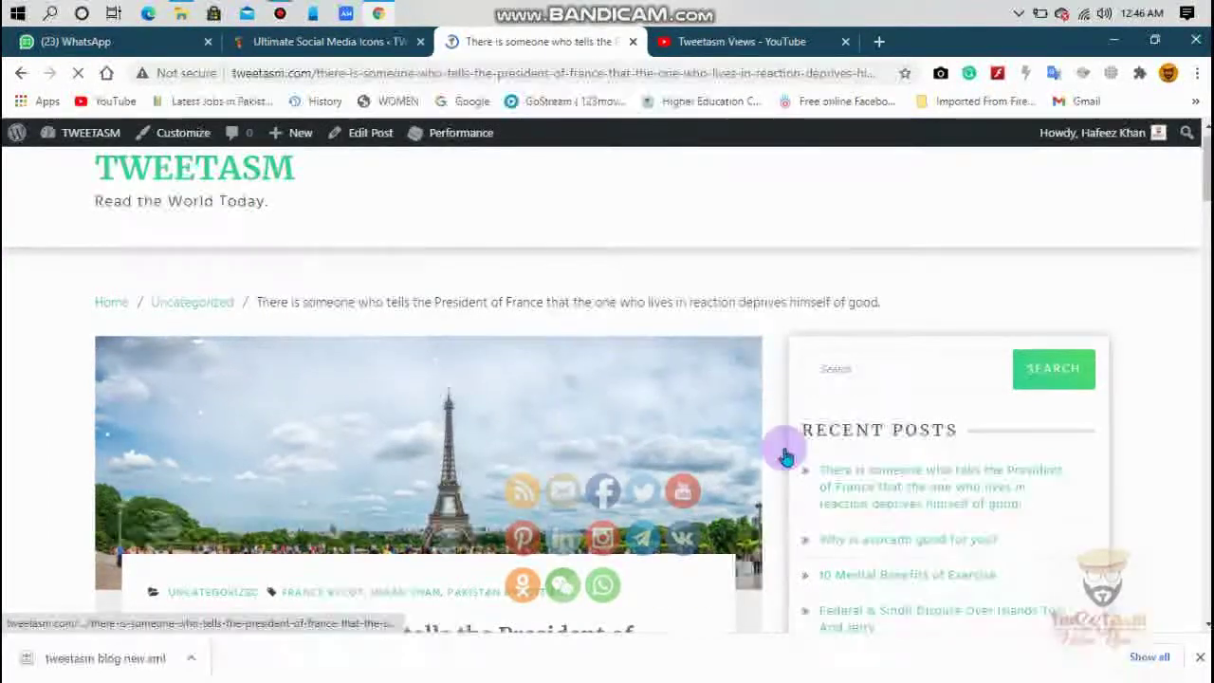
left_click_drag(1207, 171, 1206, 470)
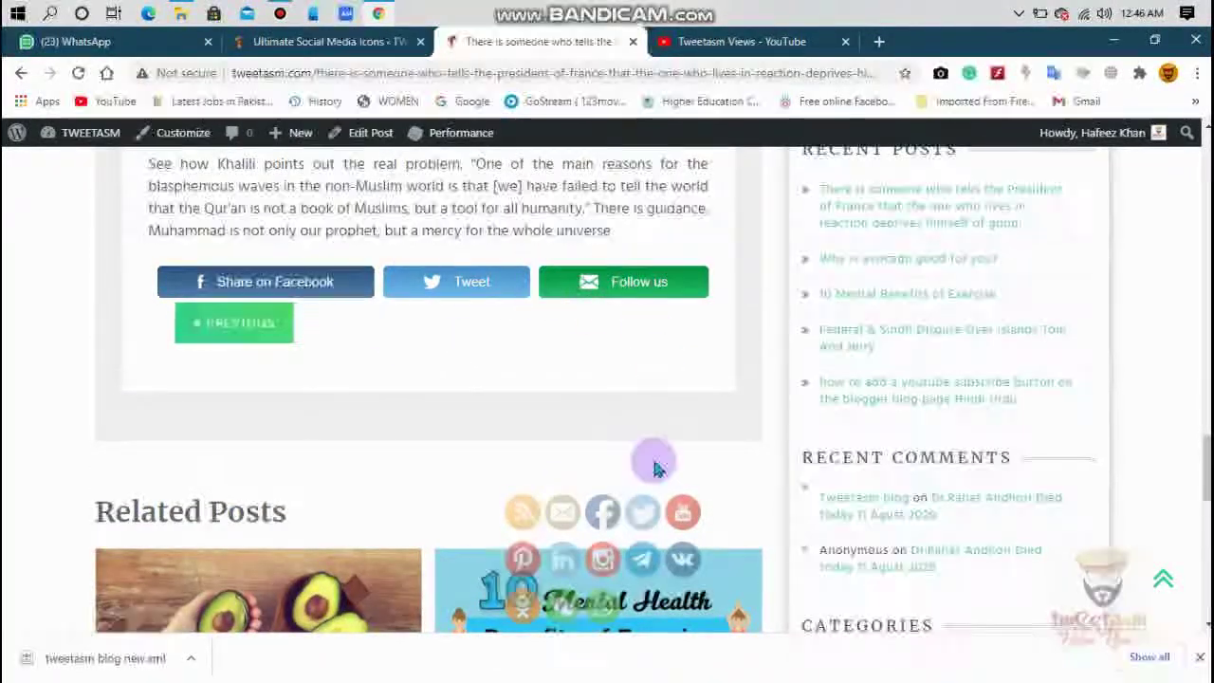
Step: Return to the plugin settings, reopen "Where shall they be displayed?", and examine the floating icons' location, margin and mobile options
left_click(327, 42)
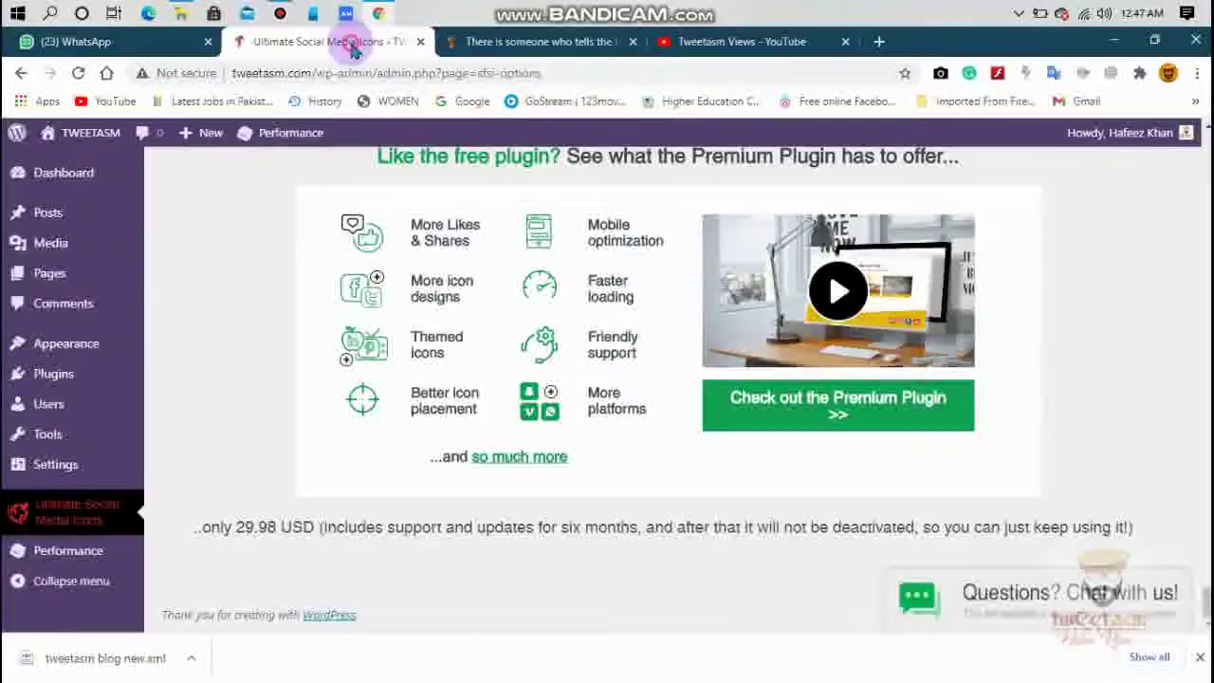
left_click_drag(1206, 605, 1207, 567)
left_click(854, 406)
left_click(791, 252)
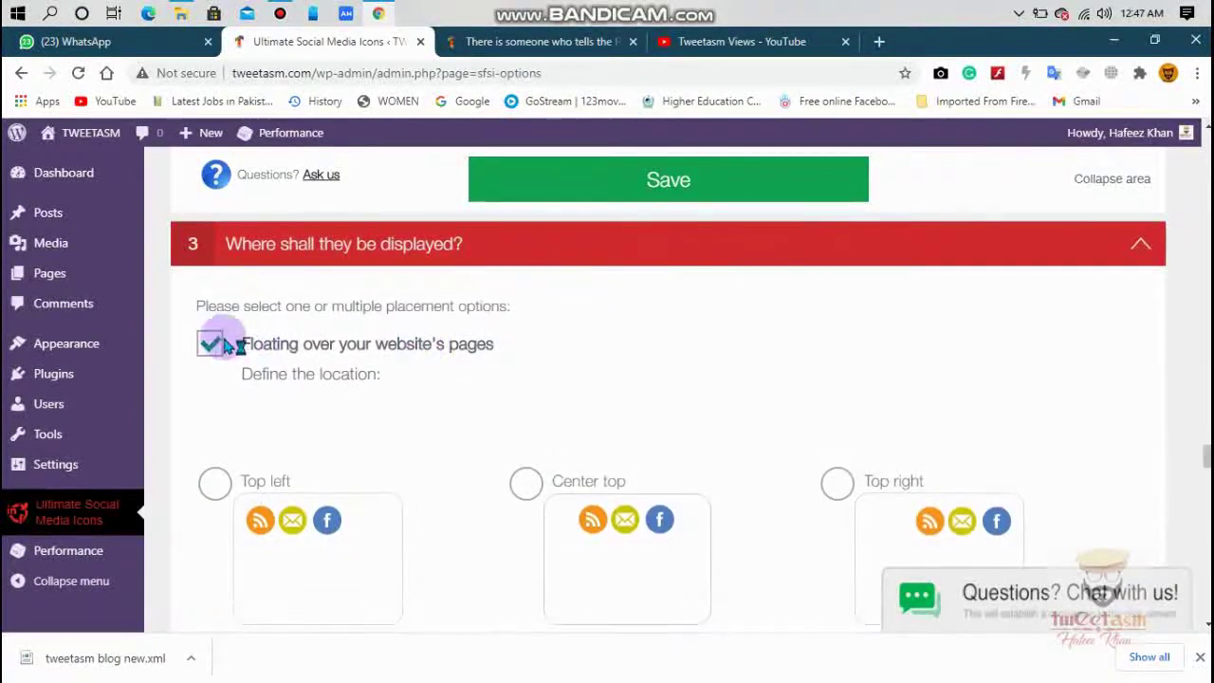
scroll(668, 399, "down", 5)
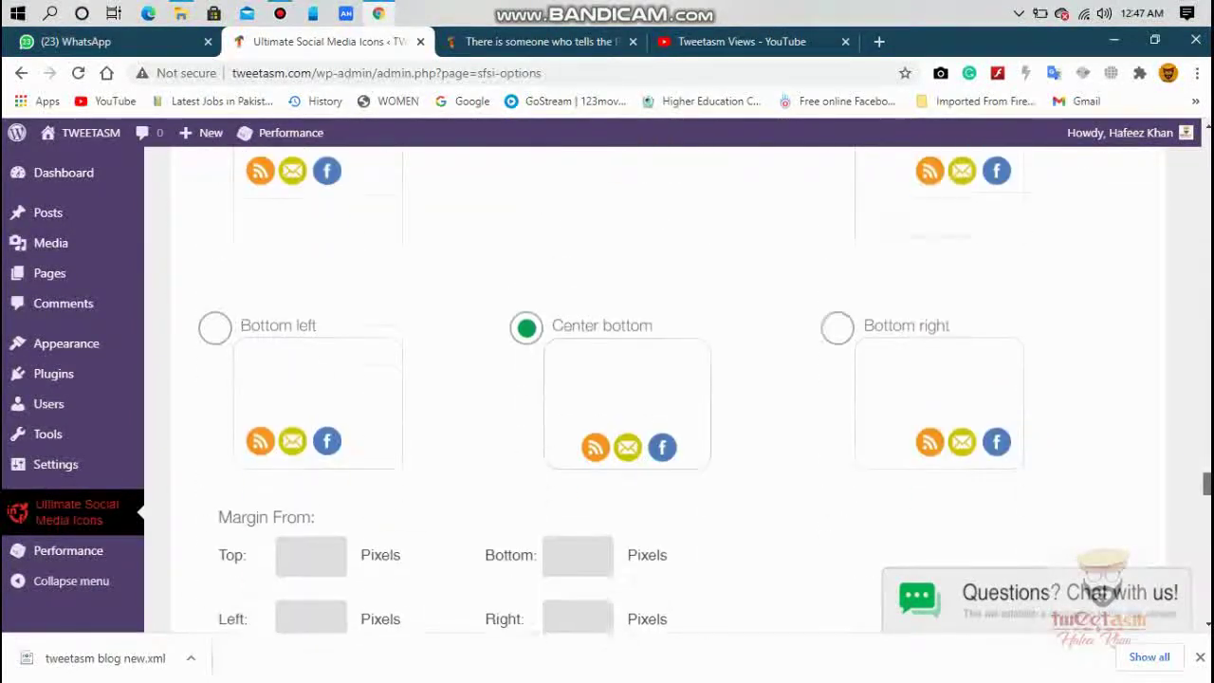
scroll(613, 389, "down", 1)
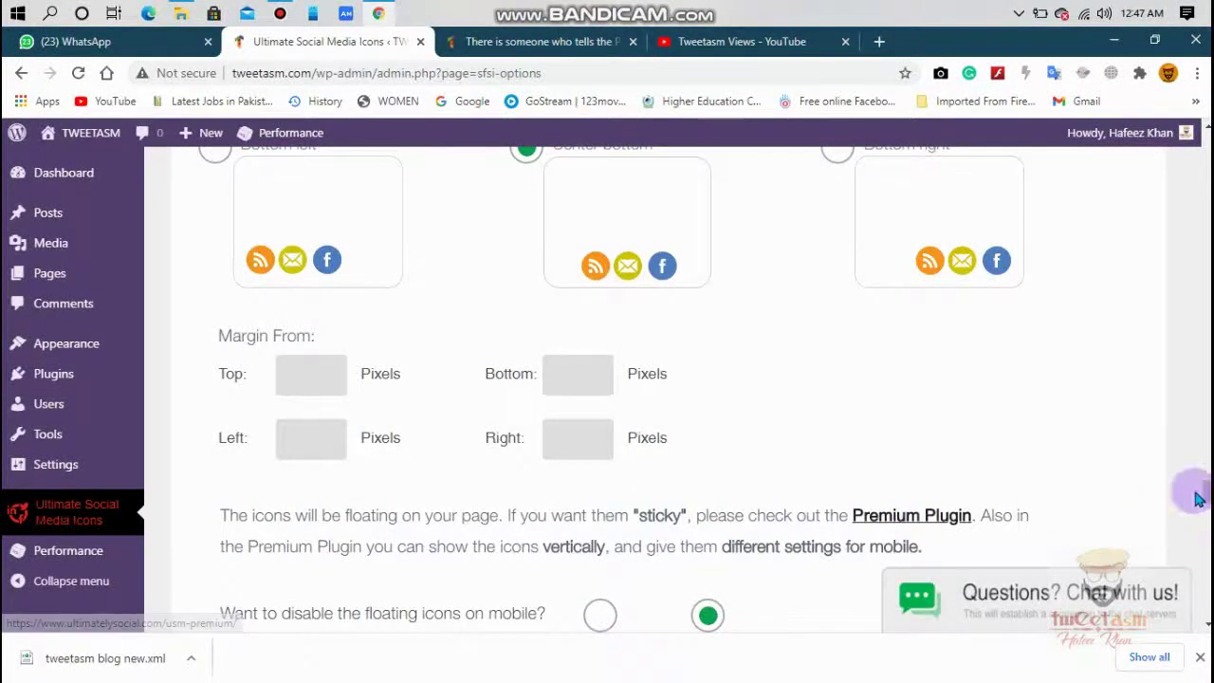
Step: Turn the "Floating over your website's pages" placement off and back on, and look over its location choices again
left_click_drag(1201, 496, 1203, 458)
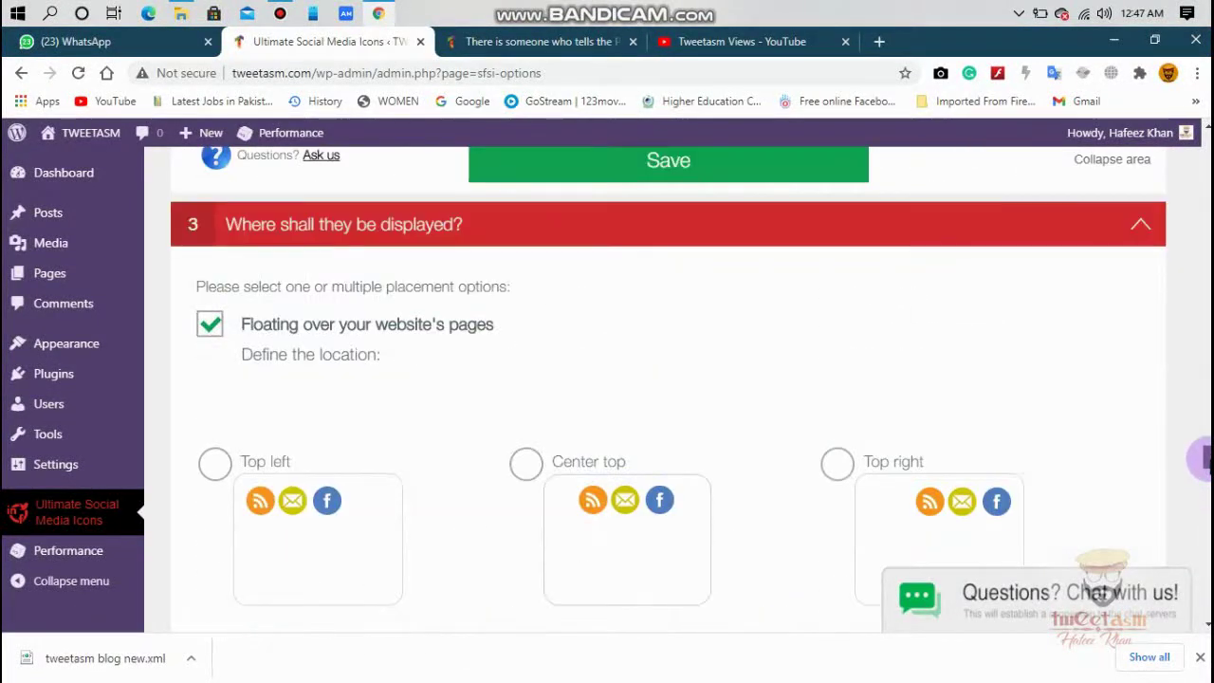
left_click(211, 332)
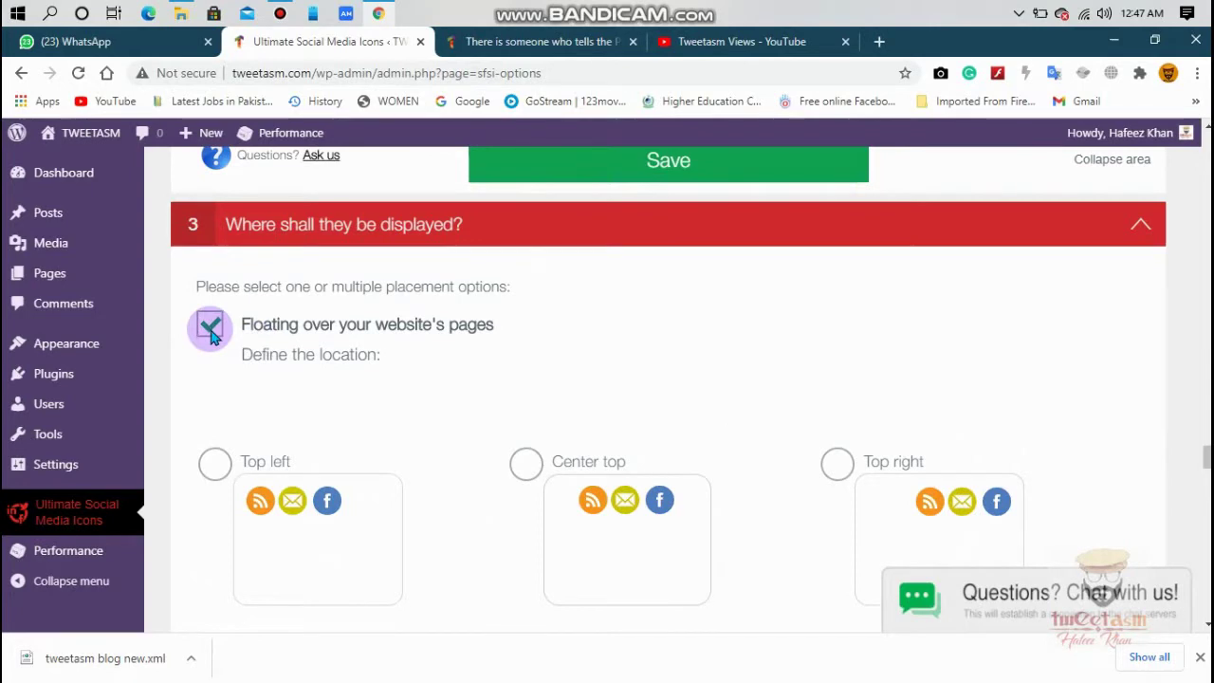
left_click(209, 327)
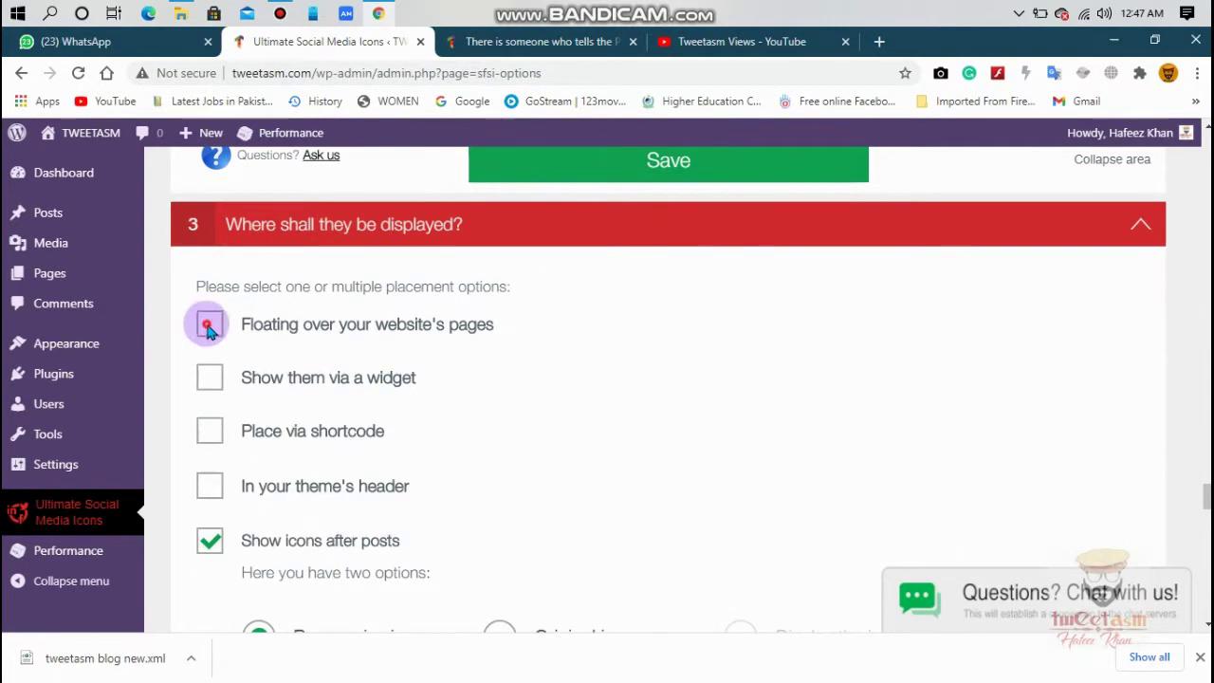
left_click(209, 327)
scroll(664, 379, "down", 7)
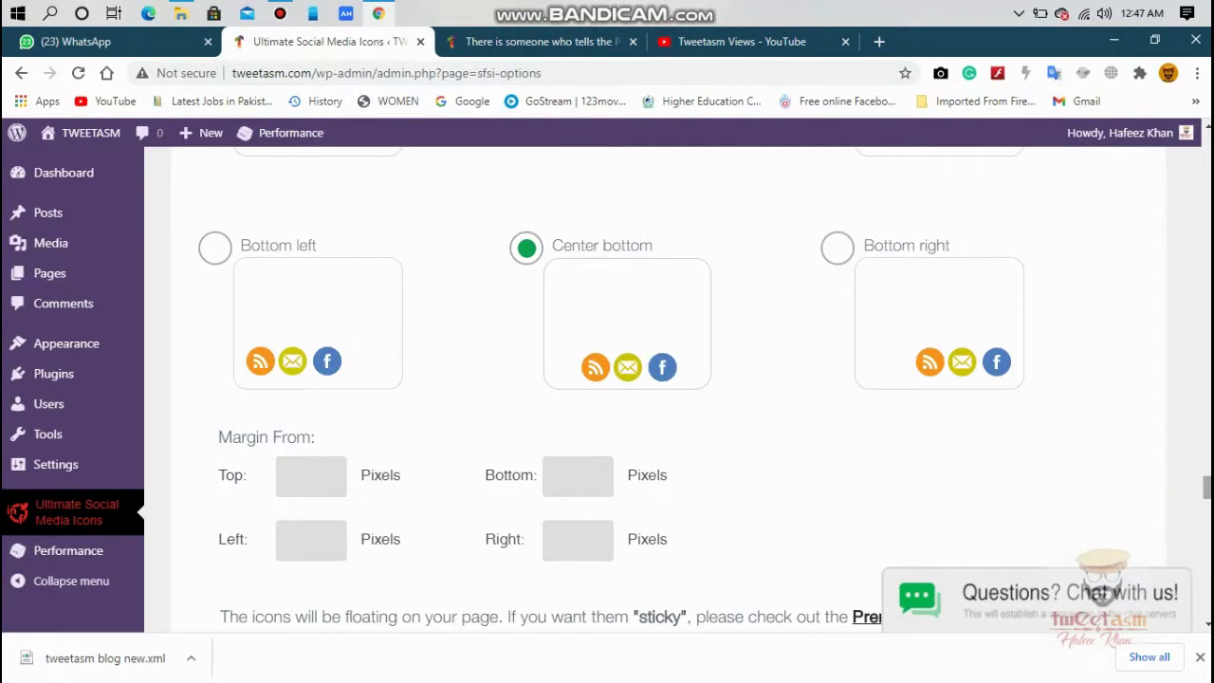
Step: Try the "Original icons" option for the icons shown after posts, and switch back to "Responsive icons"
scroll(558, 458, "up", 10)
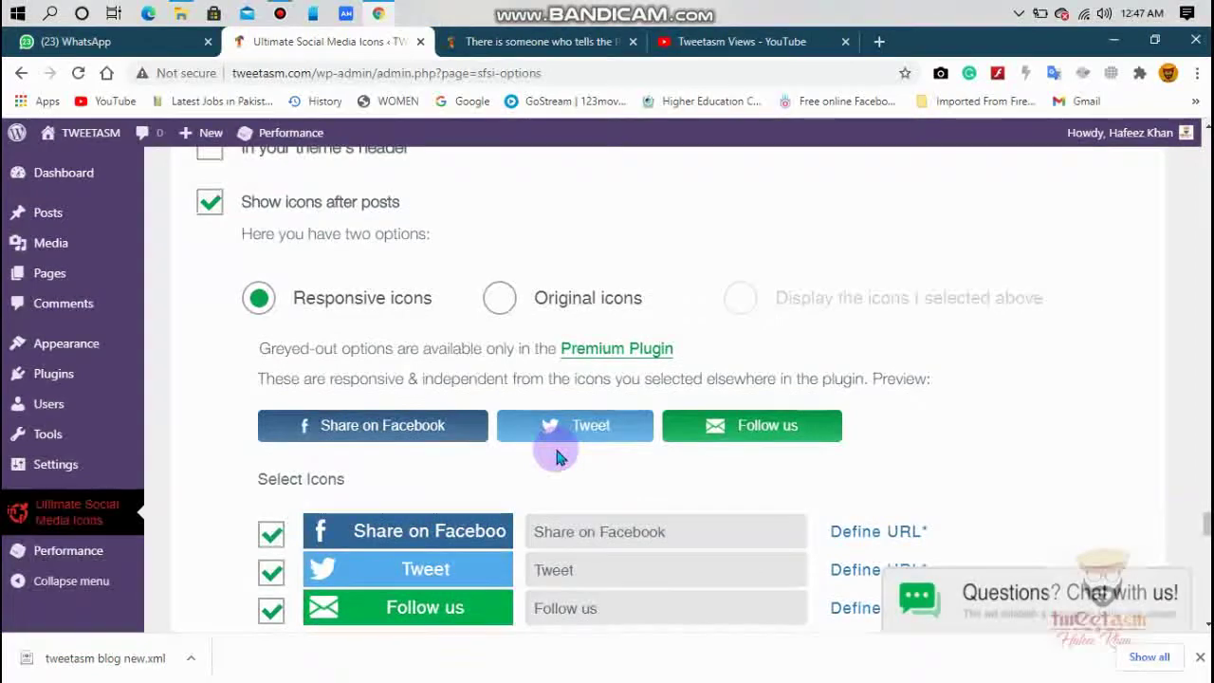
left_click(500, 300)
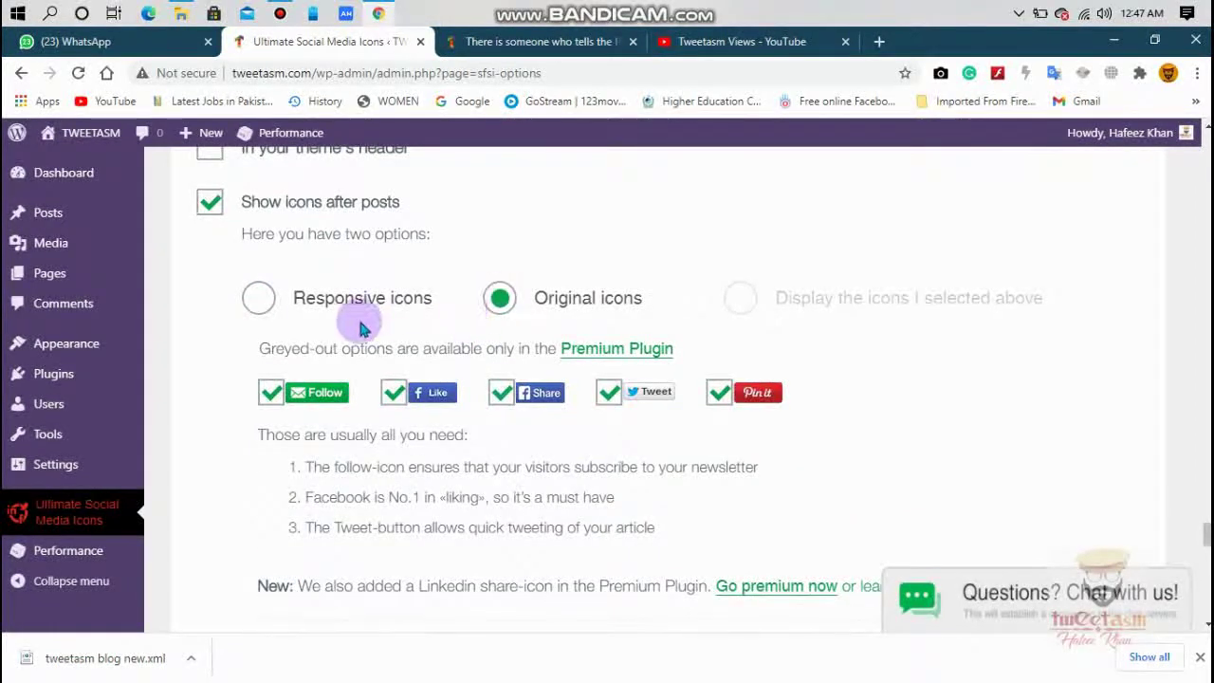
left_click(266, 301)
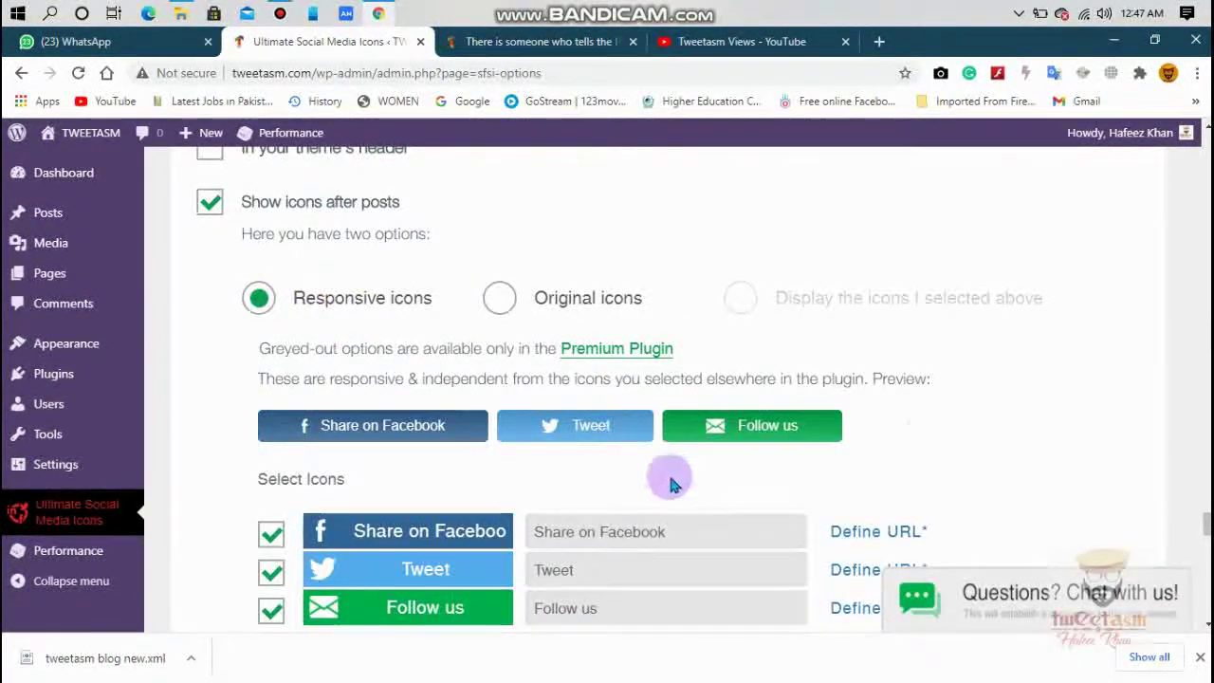
Step: Review the responsive icons' selection and design options, look at the icon size choices without changing them, and save the plugin settings
scroll(664, 399, "down", 3)
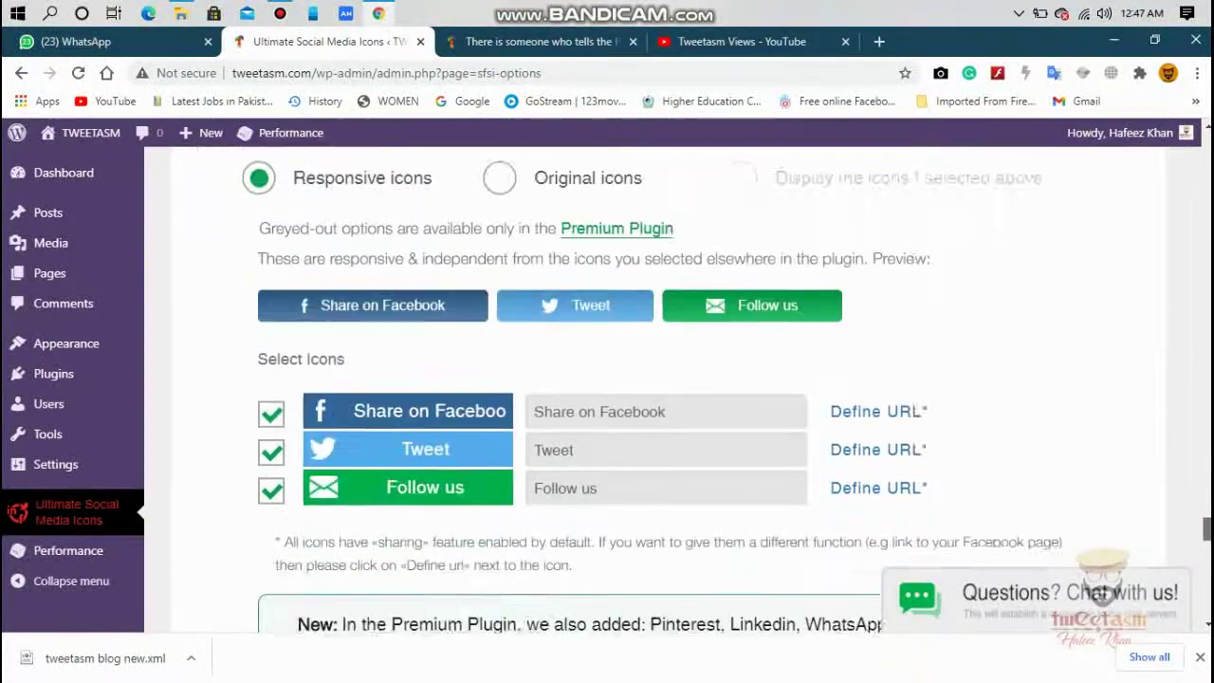
scroll(664, 398, "down", 2)
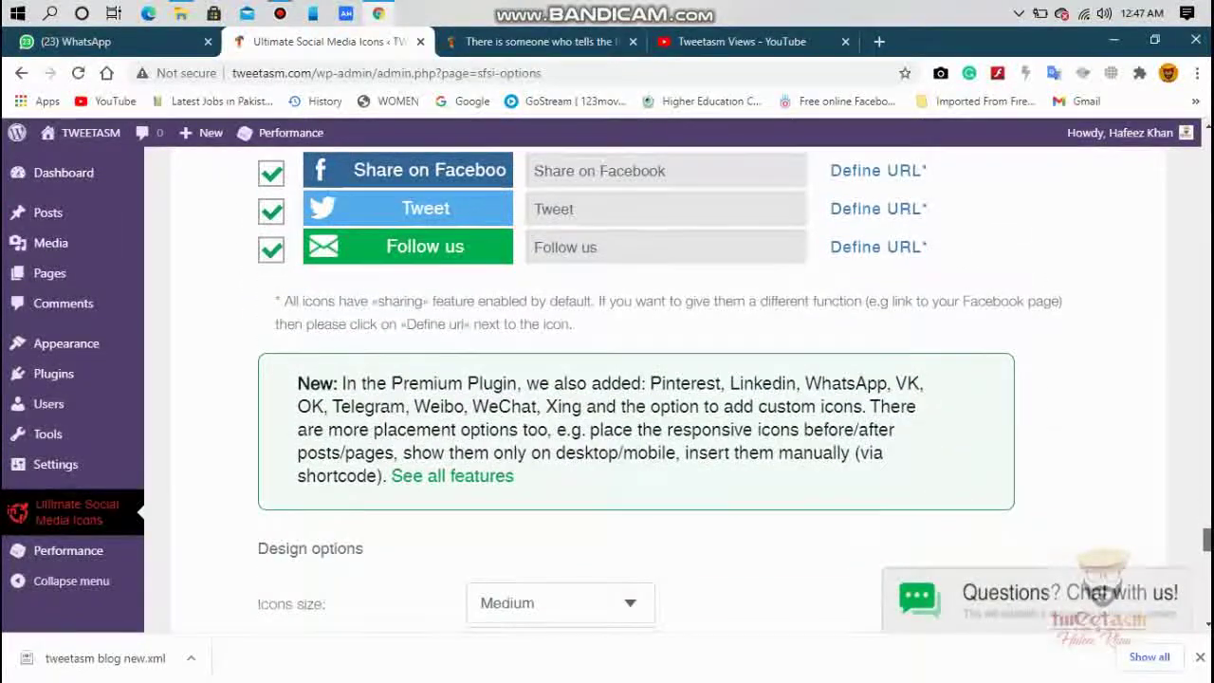
scroll(664, 399, "down", 3)
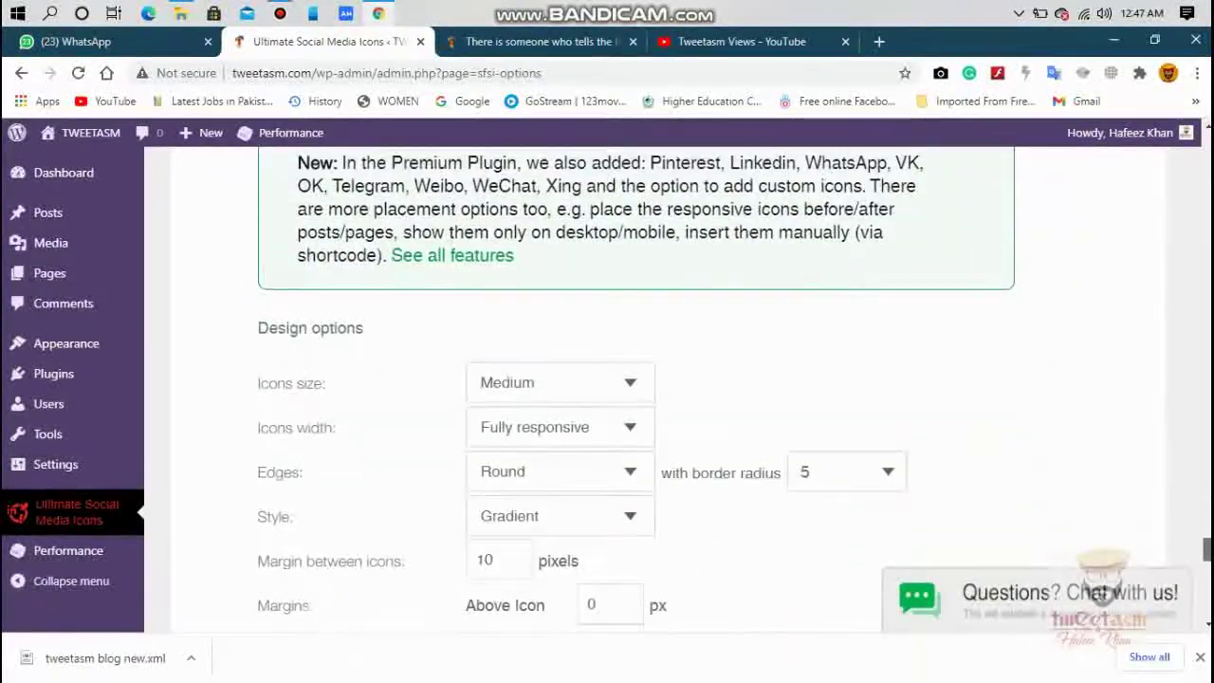
left_click(542, 396)
left_click(544, 398)
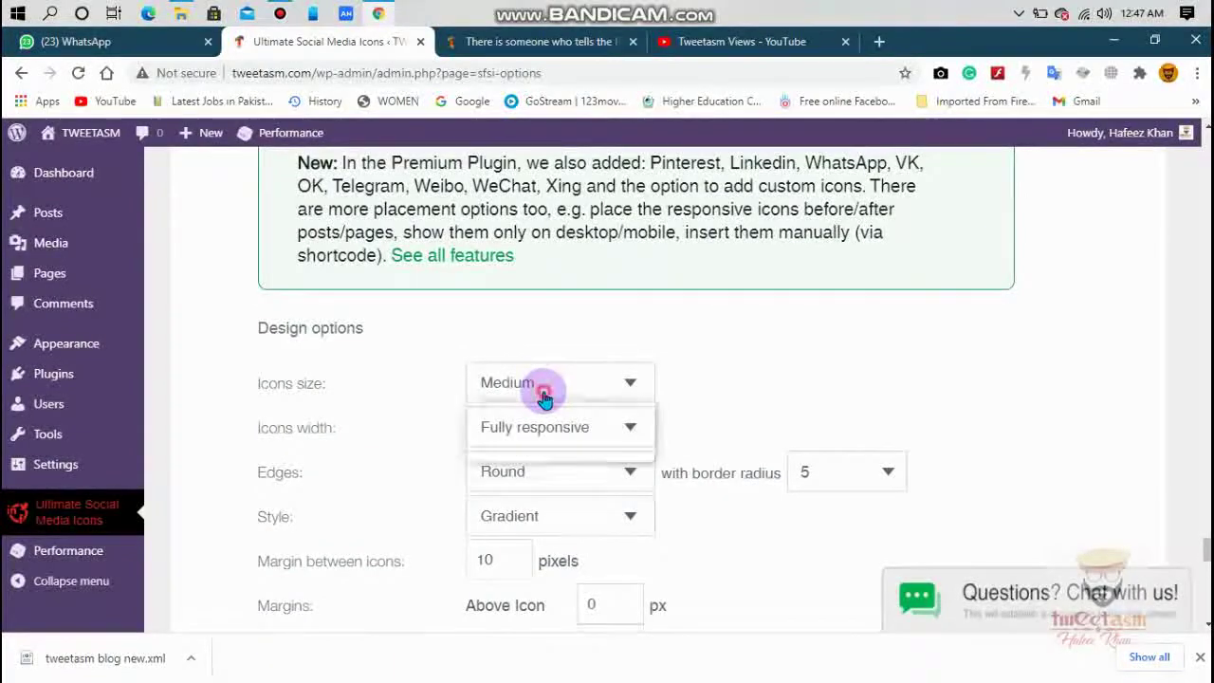
left_click_drag(1203, 554, 1205, 595)
scroll(818, 368, "up", 2)
left_click(727, 346)
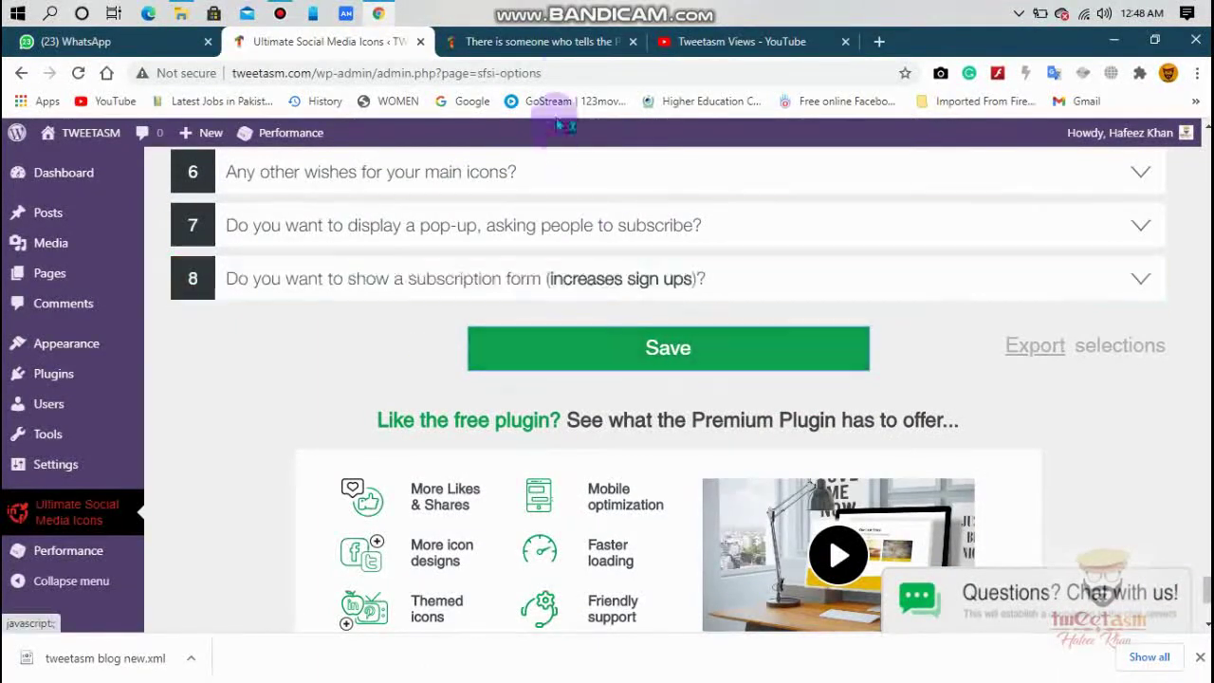
Step: Switch to the open blog post and look at the icons from the share buttons up to the page header
left_click(566, 43)
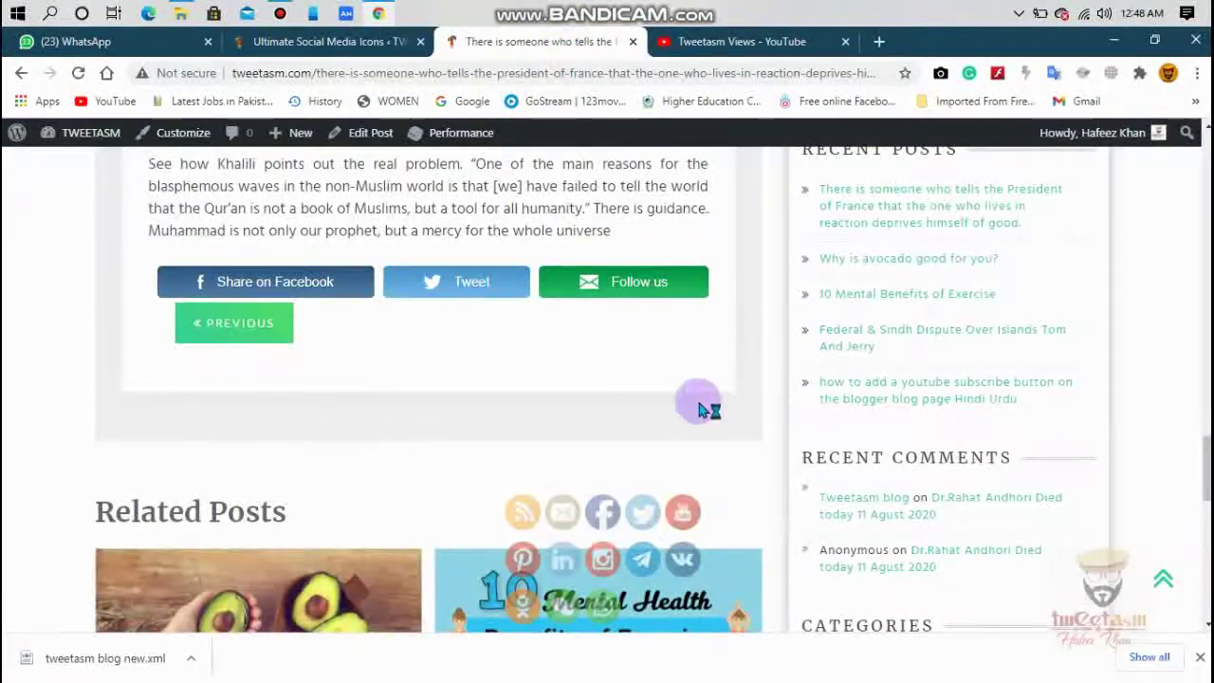
left_click_drag(1208, 465, 1208, 167)
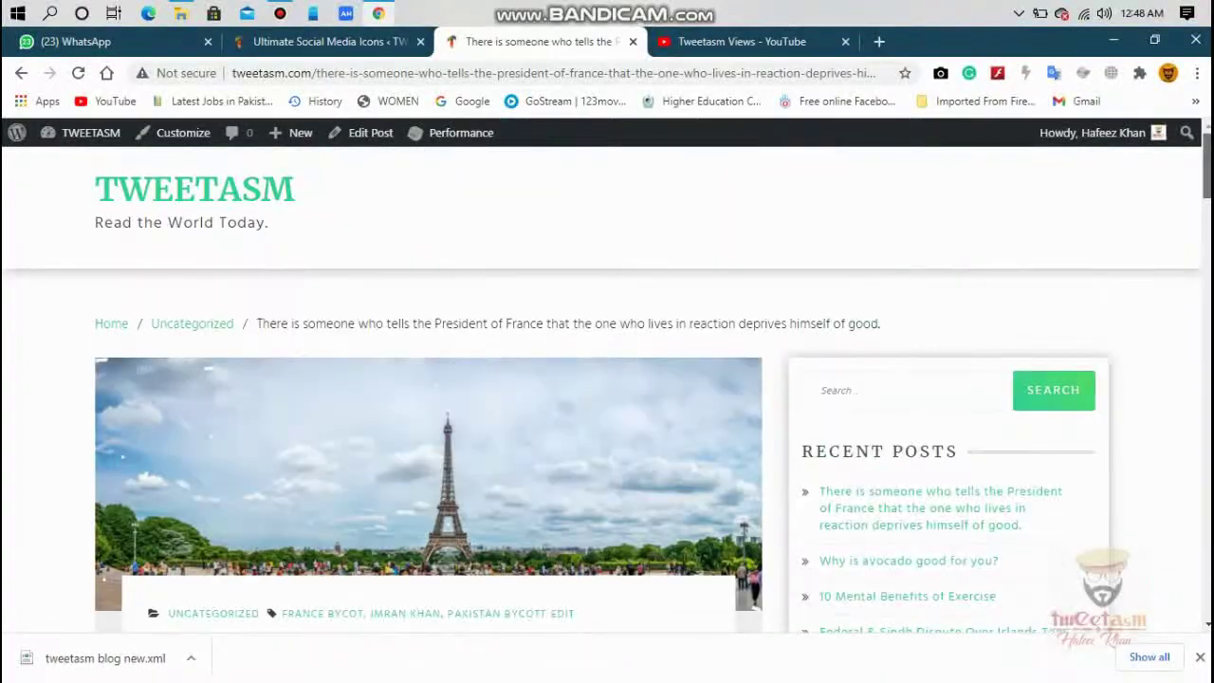
Step: Go to the TWEETASM homepage, reopen the post about the President of France, and check its floating icons and the share icons after the text
left_click(199, 195)
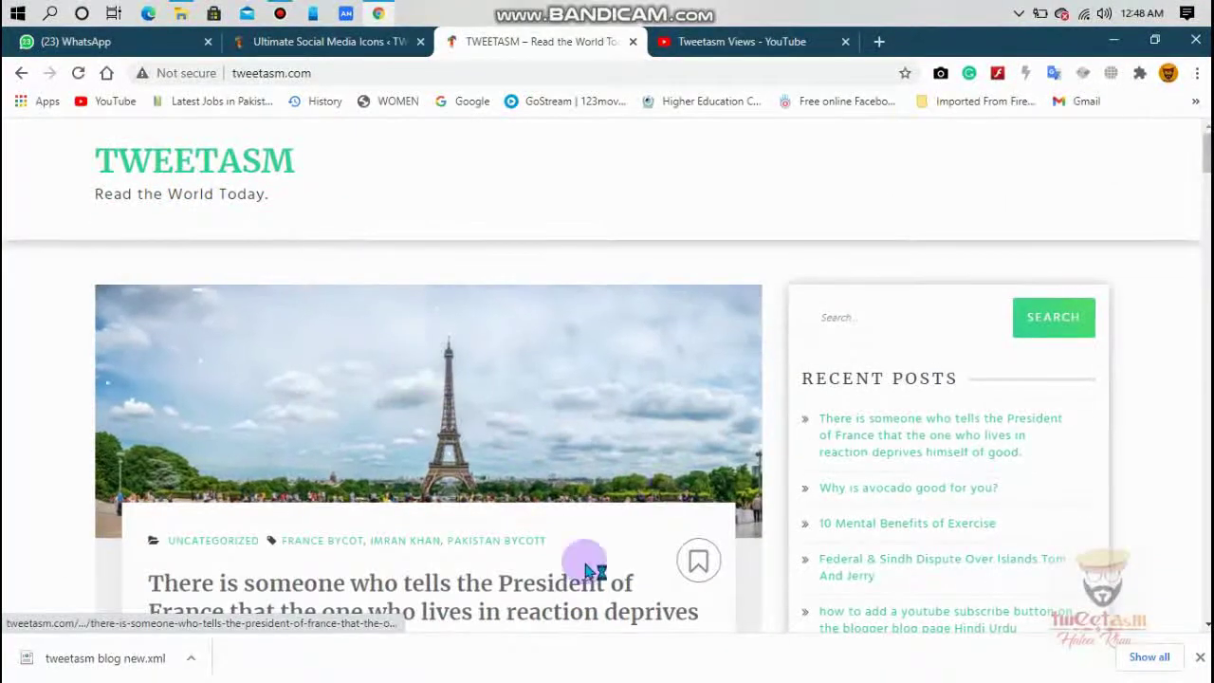
left_click(501, 591)
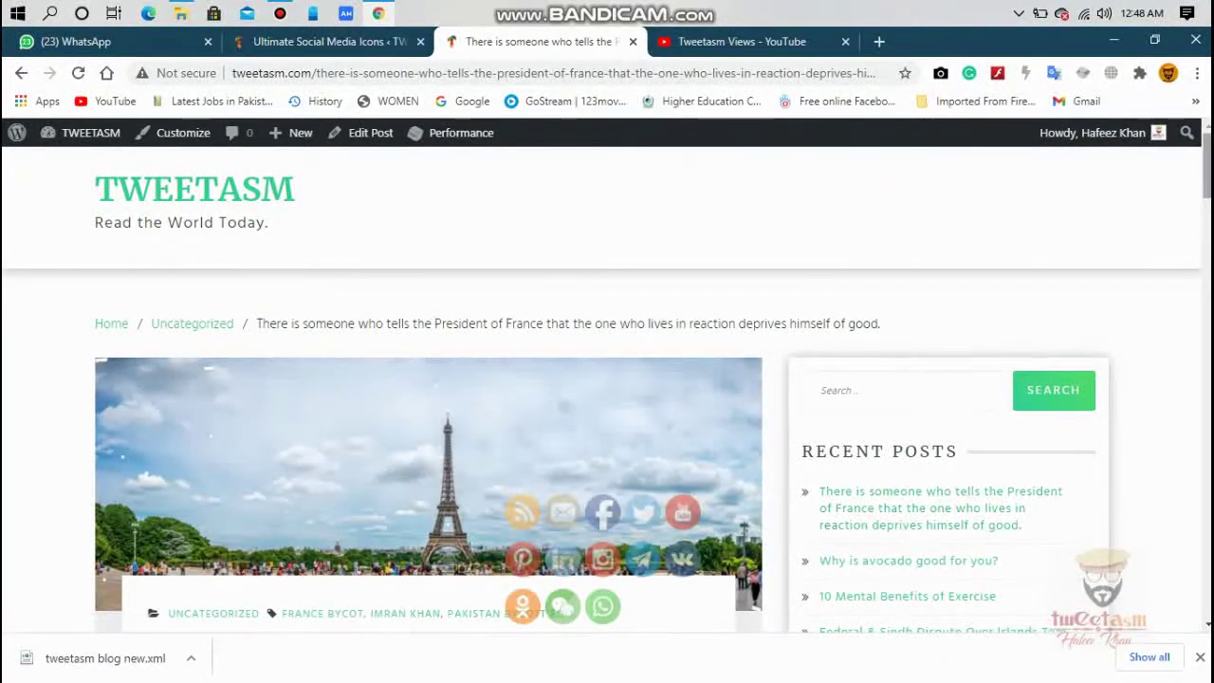
scroll(607, 408, "down", 7)
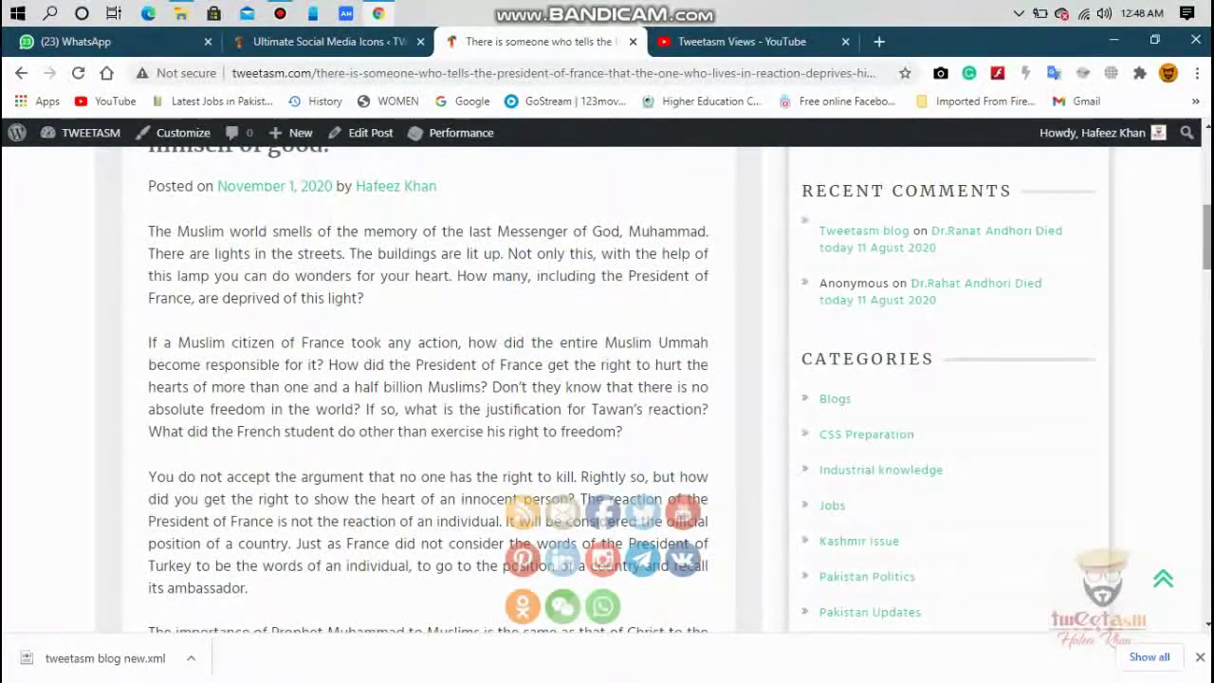
scroll(607, 407, "down", 15)
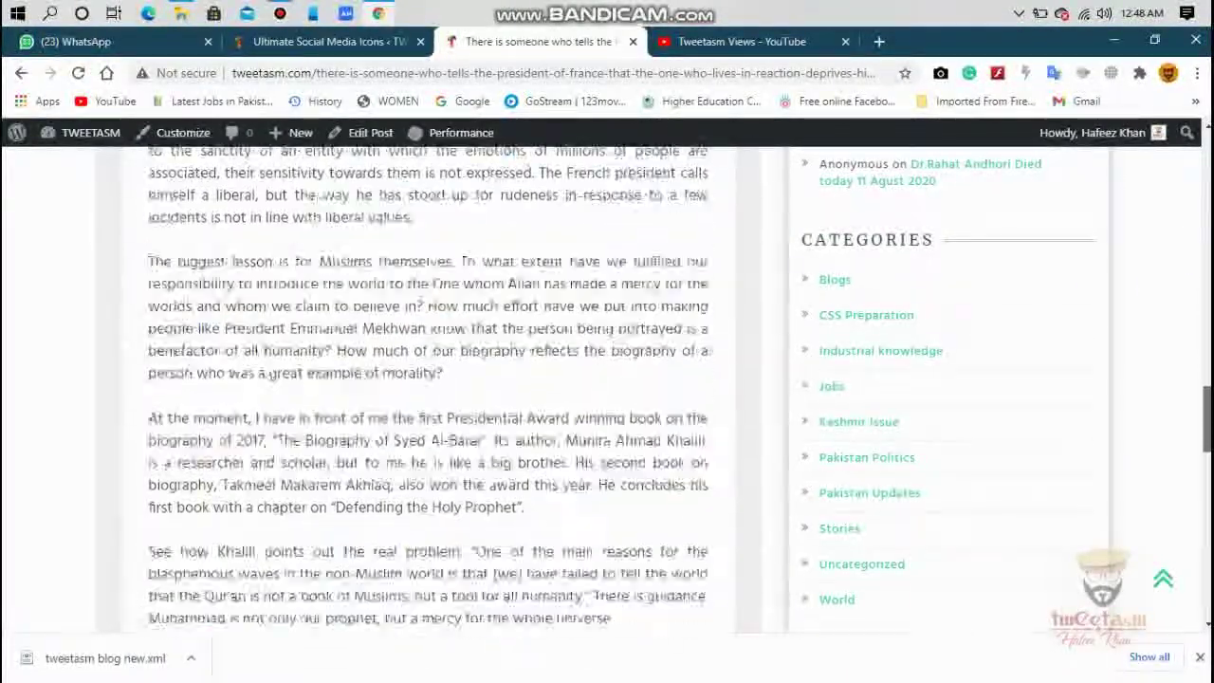
scroll(607, 408, "down", 4)
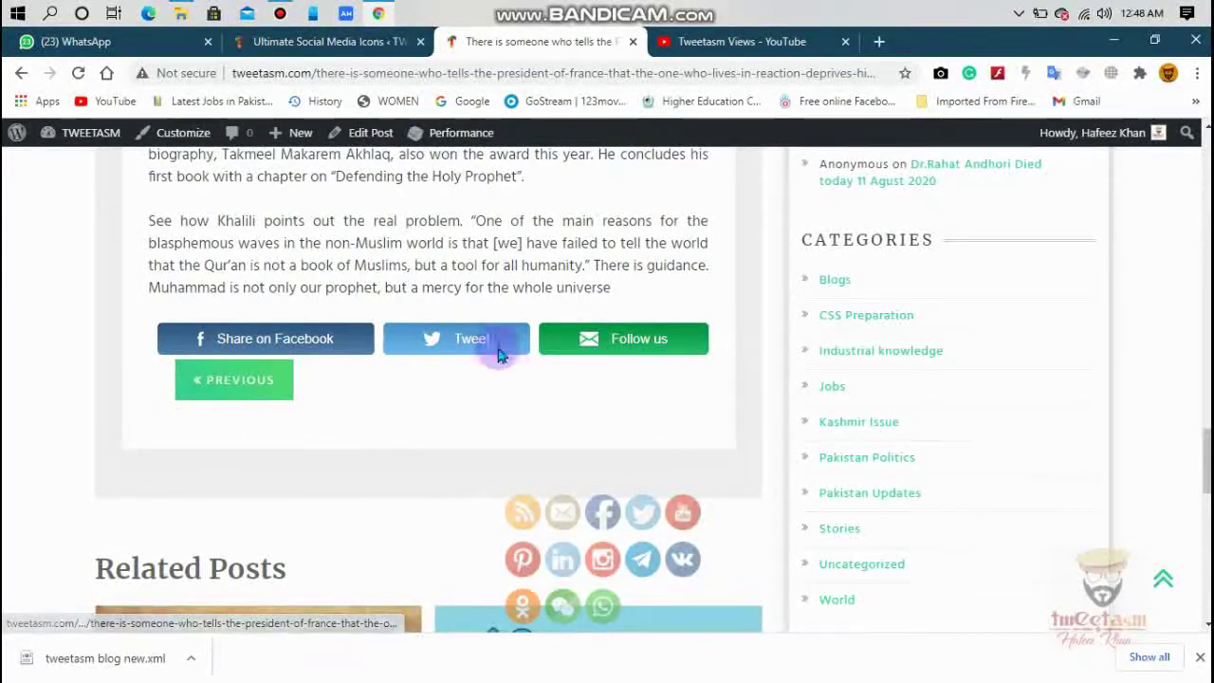
Step: Turn off the "Floating over your website's pages" placement in the Ultimate Social Media Icons settings and save them
left_click(347, 42)
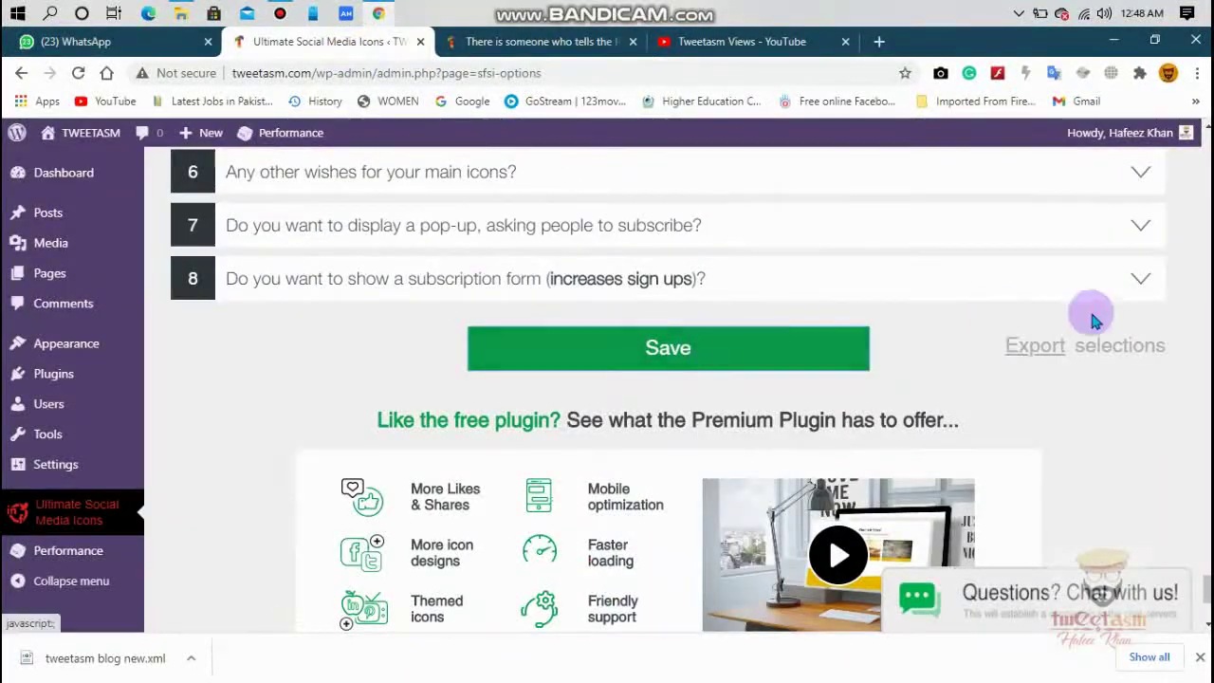
scroll(1091, 320, "up", 6)
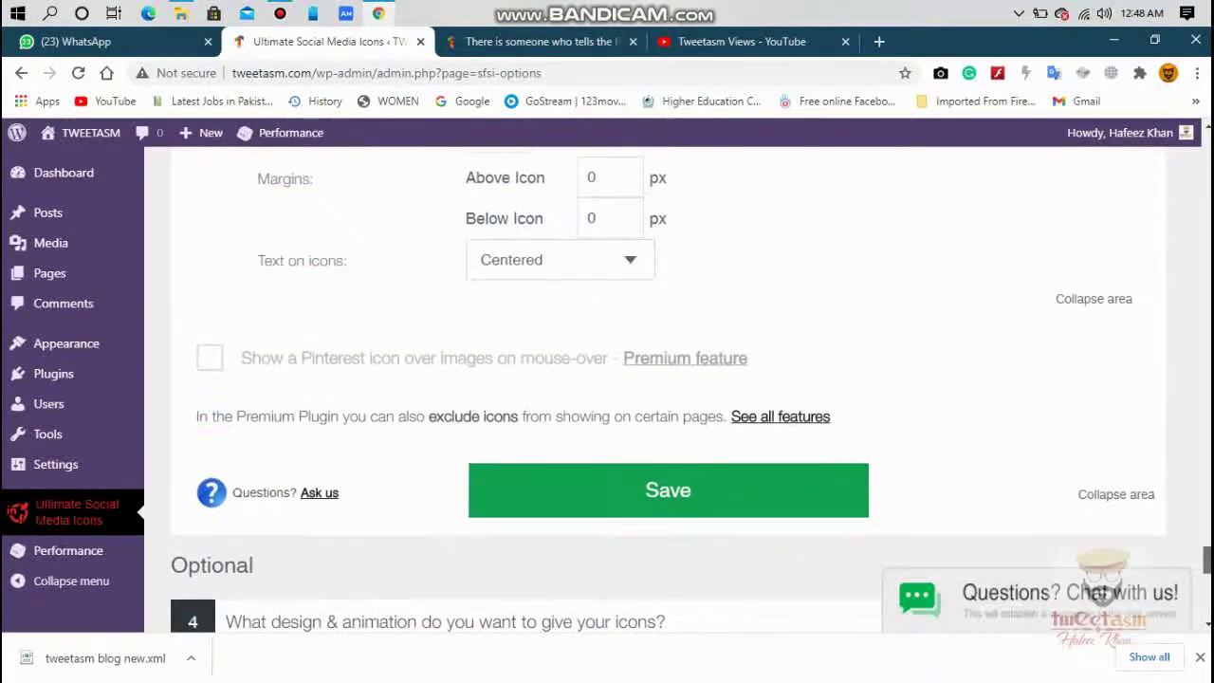
scroll(664, 389, "up", 10)
scroll(664, 389, "up", 12)
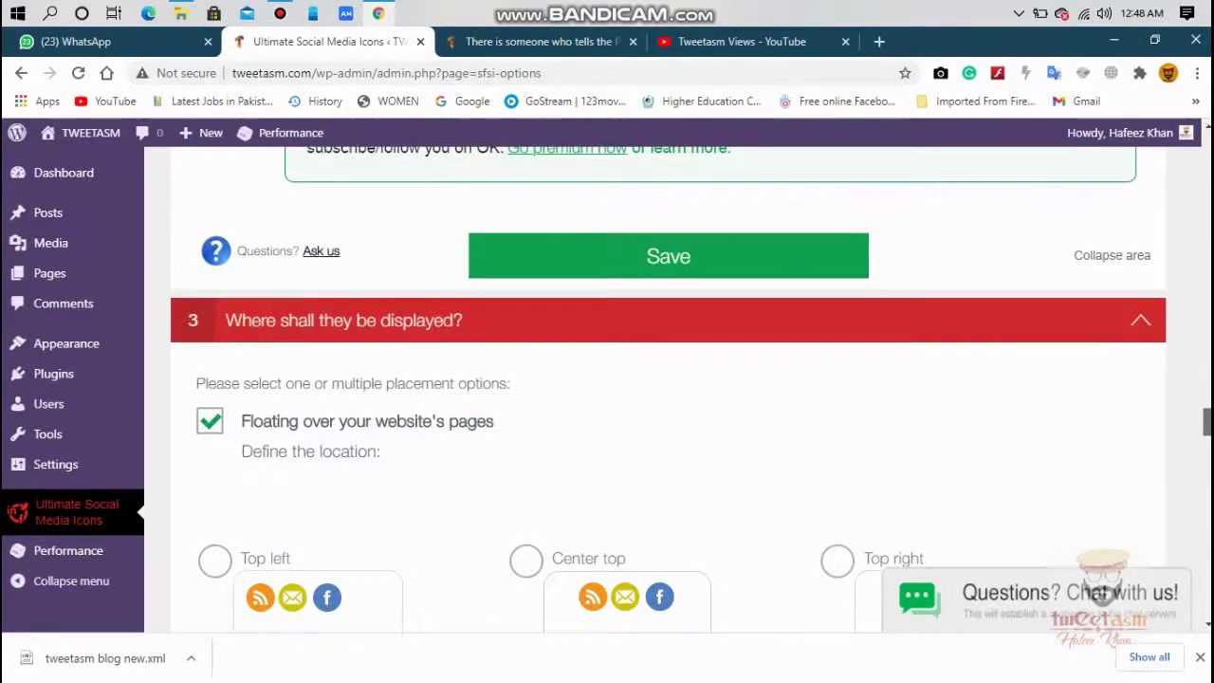
left_click(210, 424)
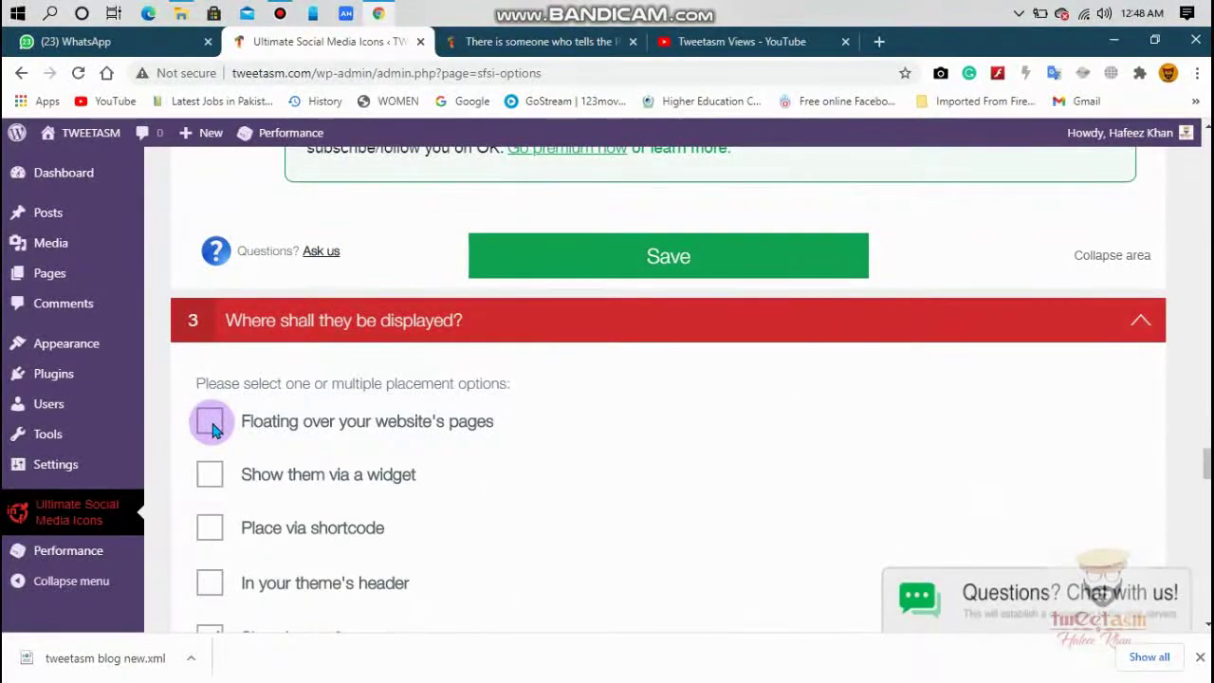
left_click_drag(1205, 470, 1204, 562)
left_click(748, 313)
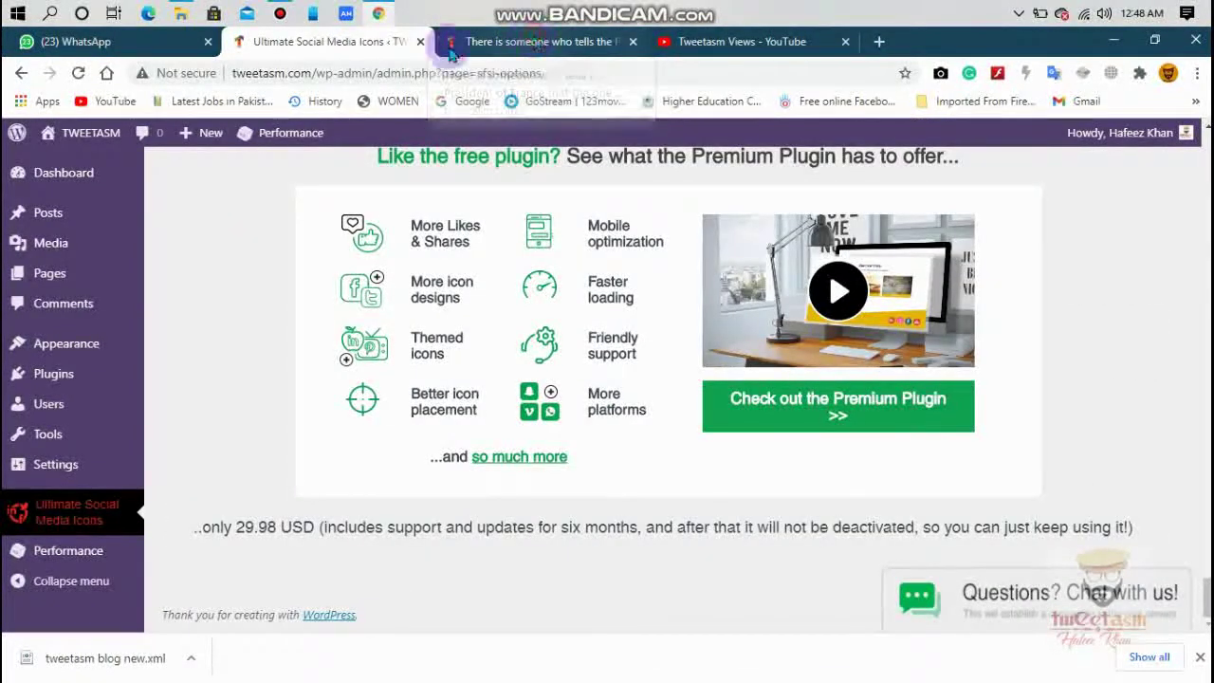
Step: Reload the open blog post, share it with the Tweet icon after the text, and publish the prefilled tweet on Twitter
left_click(536, 42)
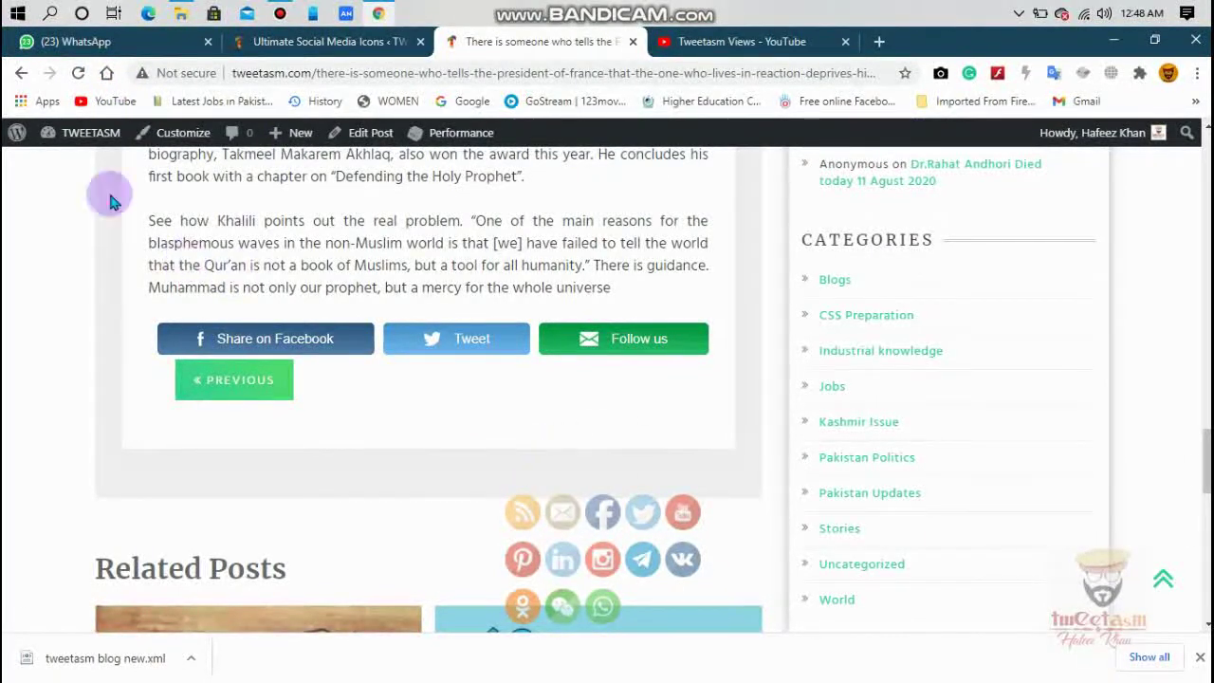
left_click(78, 73)
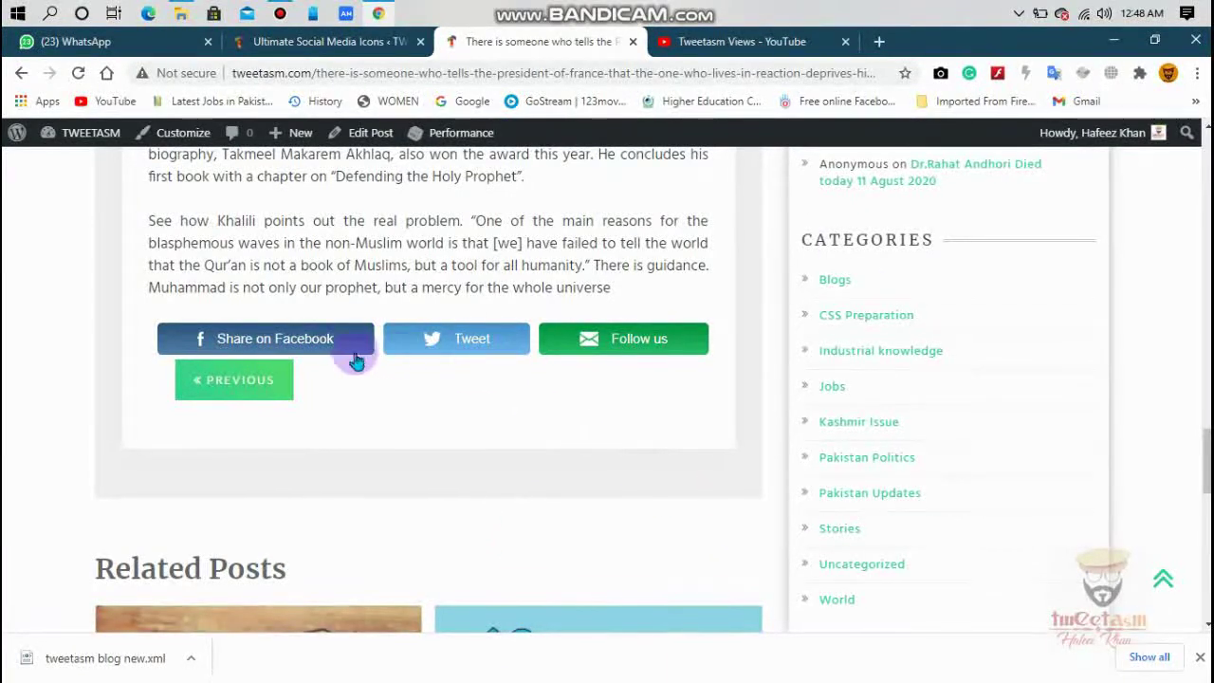
left_click(415, 339)
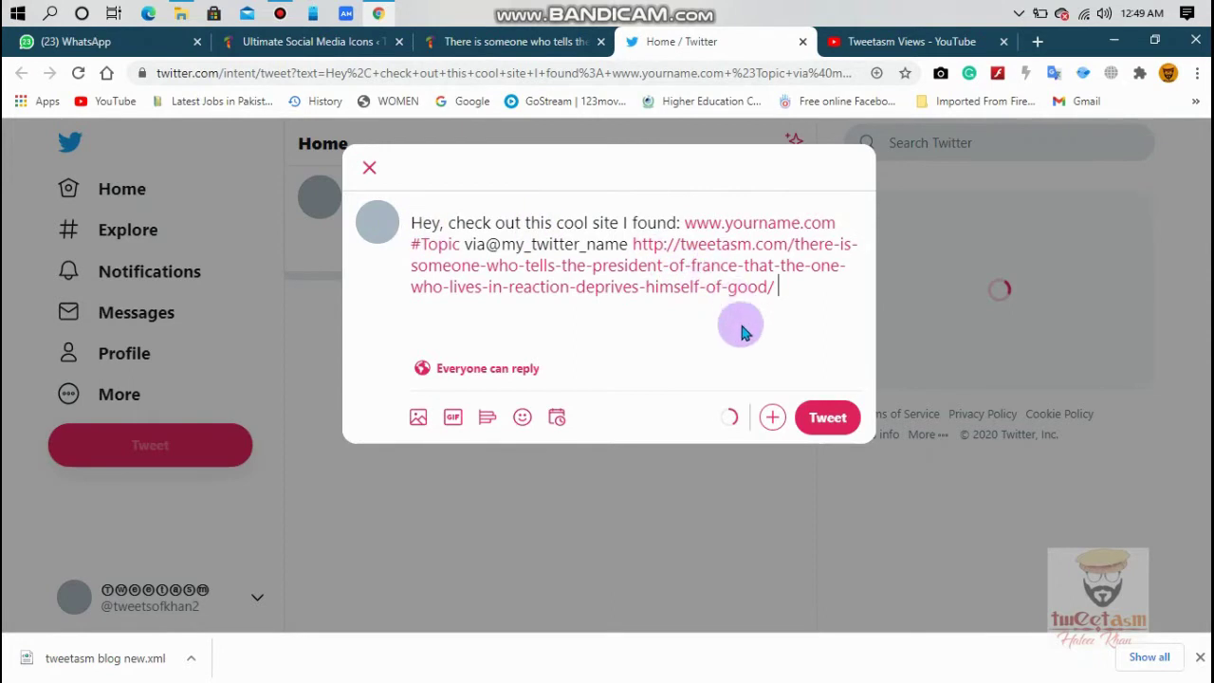
left_click(828, 425)
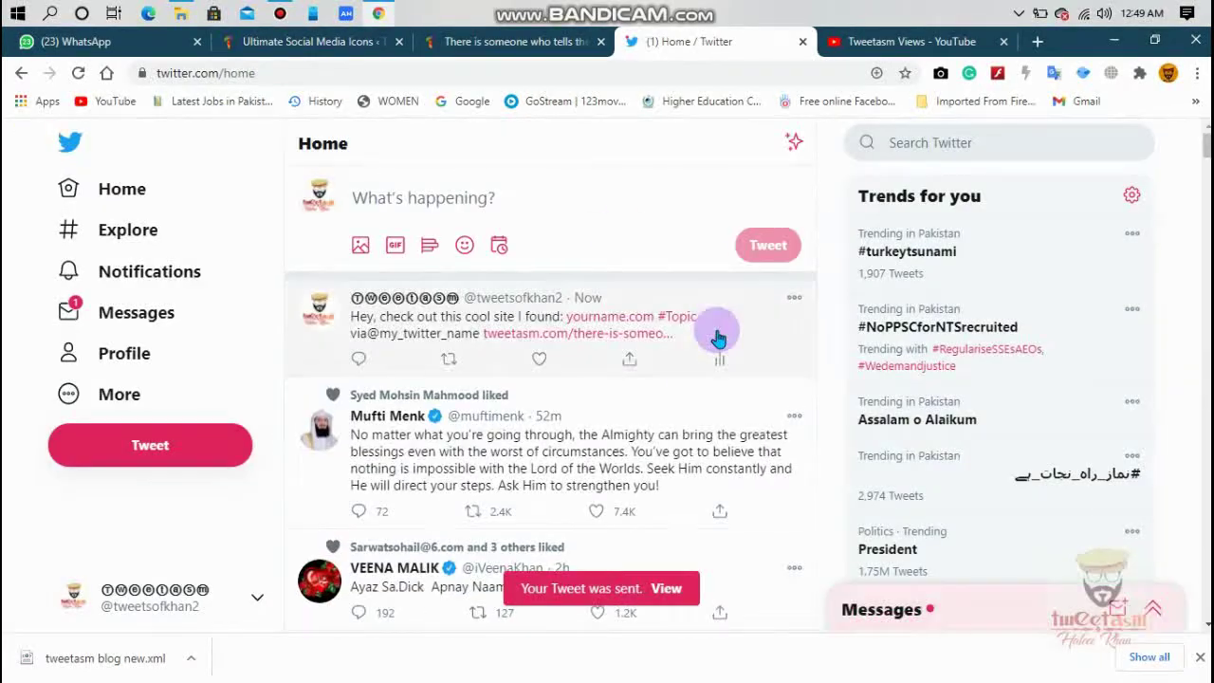